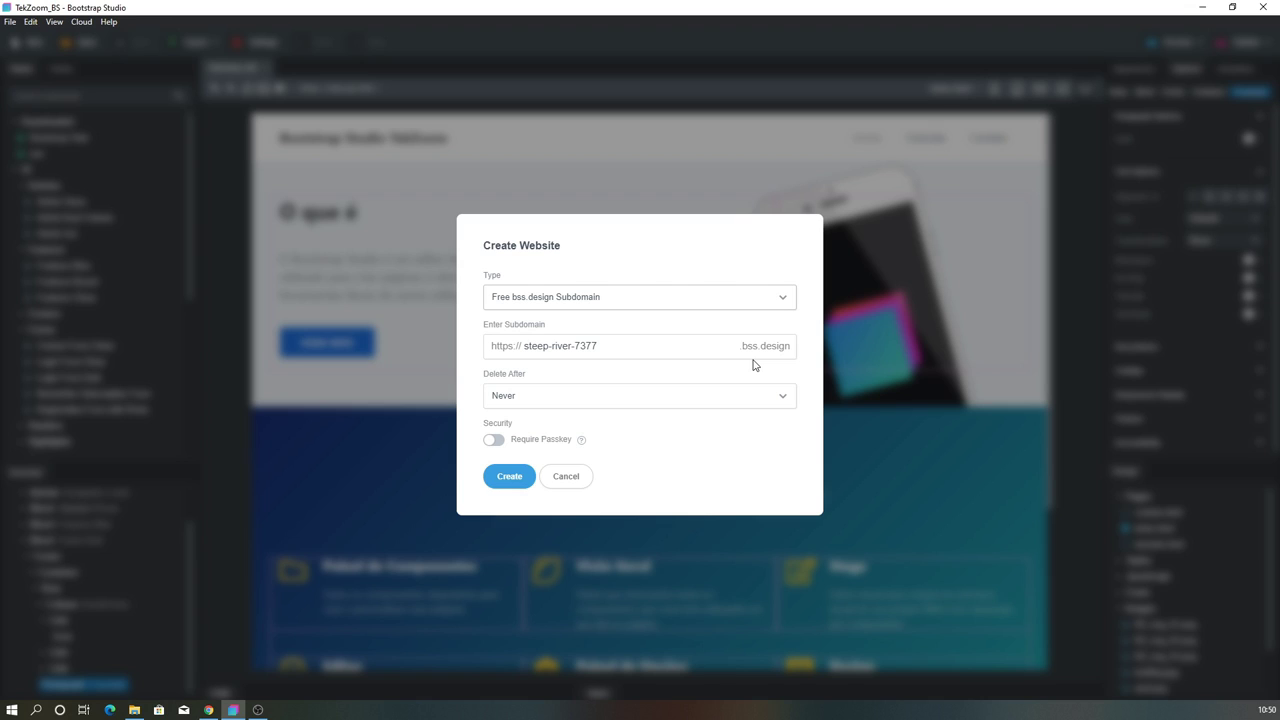
Create the free bss.design subdomain website "tekzoom" with deletion set to after 1 Week.
{"action": "triple_click", "coordinate": [624, 352]}
{"action": "type", "text": "tekzoom"}
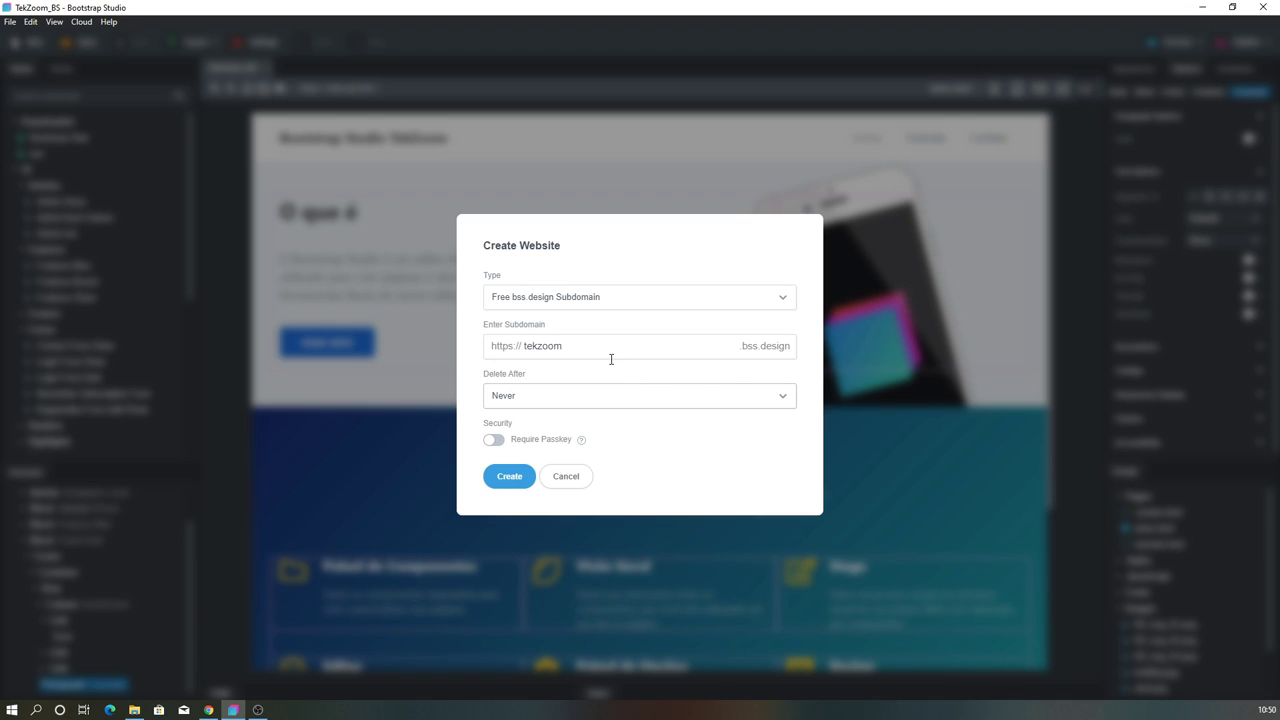
{"action": "left_click", "coordinate": [577, 399]}
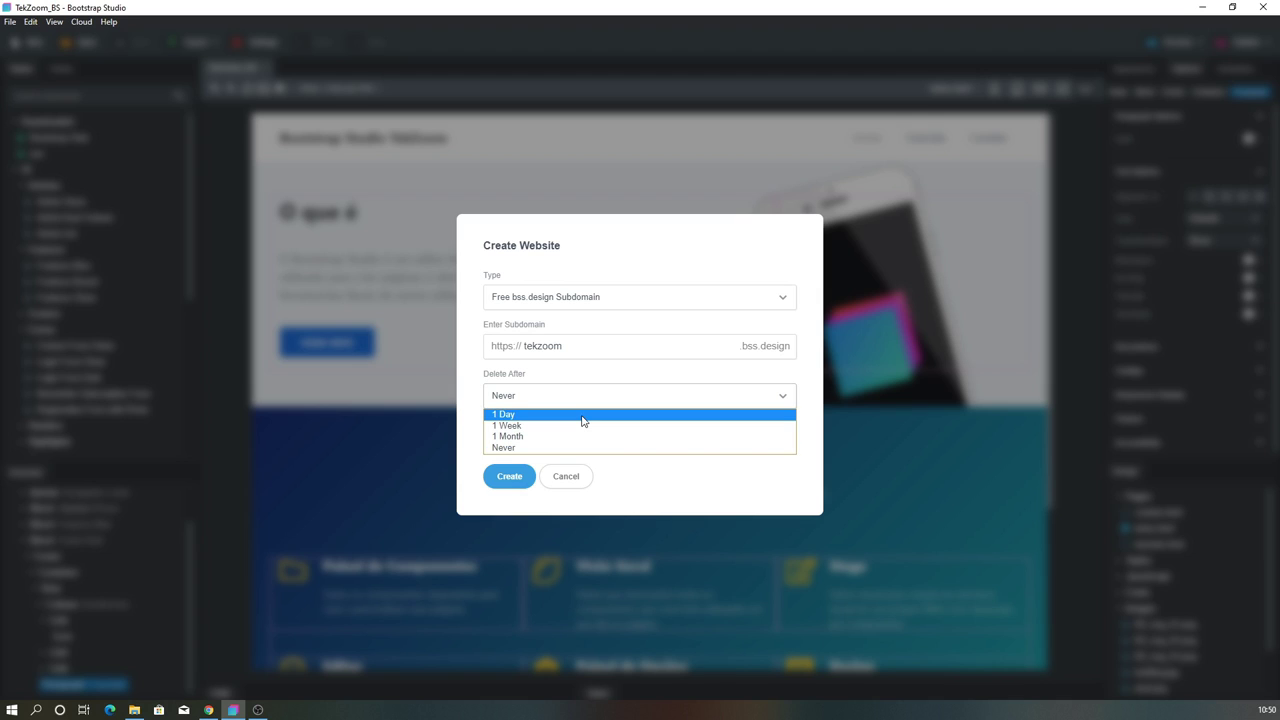
{"action": "left_click", "coordinate": [584, 417]}
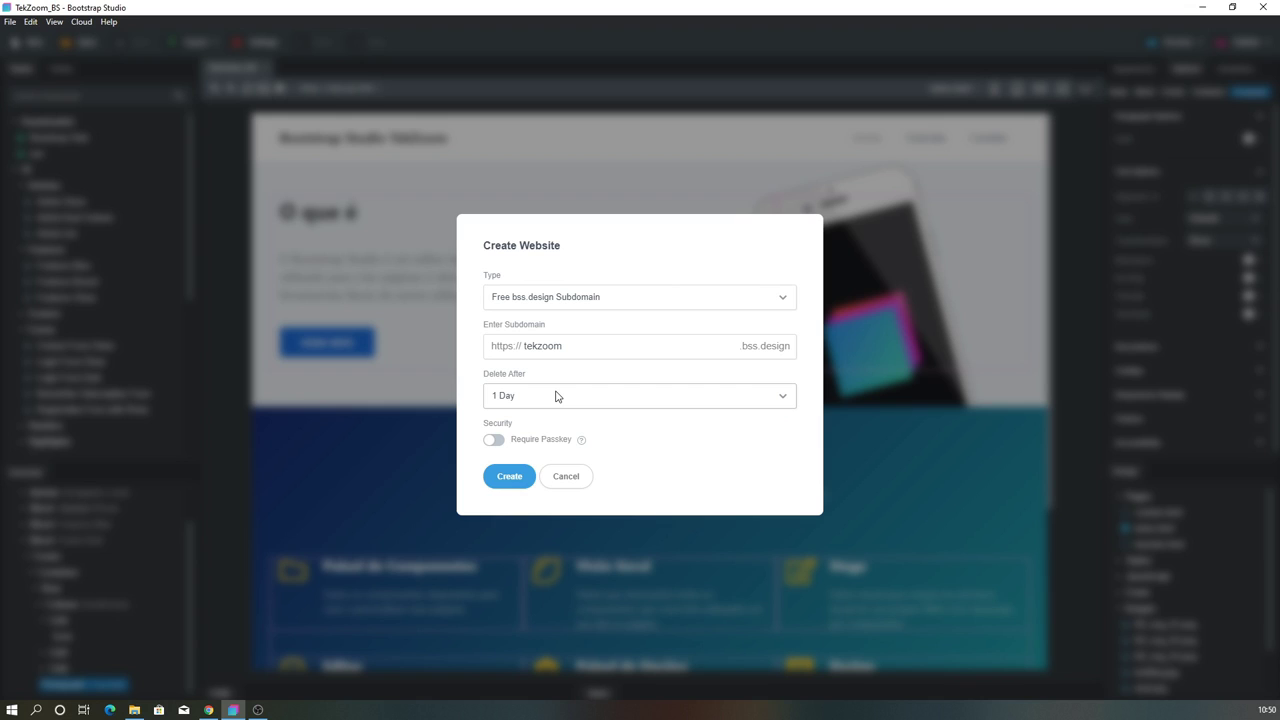
{"action": "left_click", "coordinate": [557, 396]}
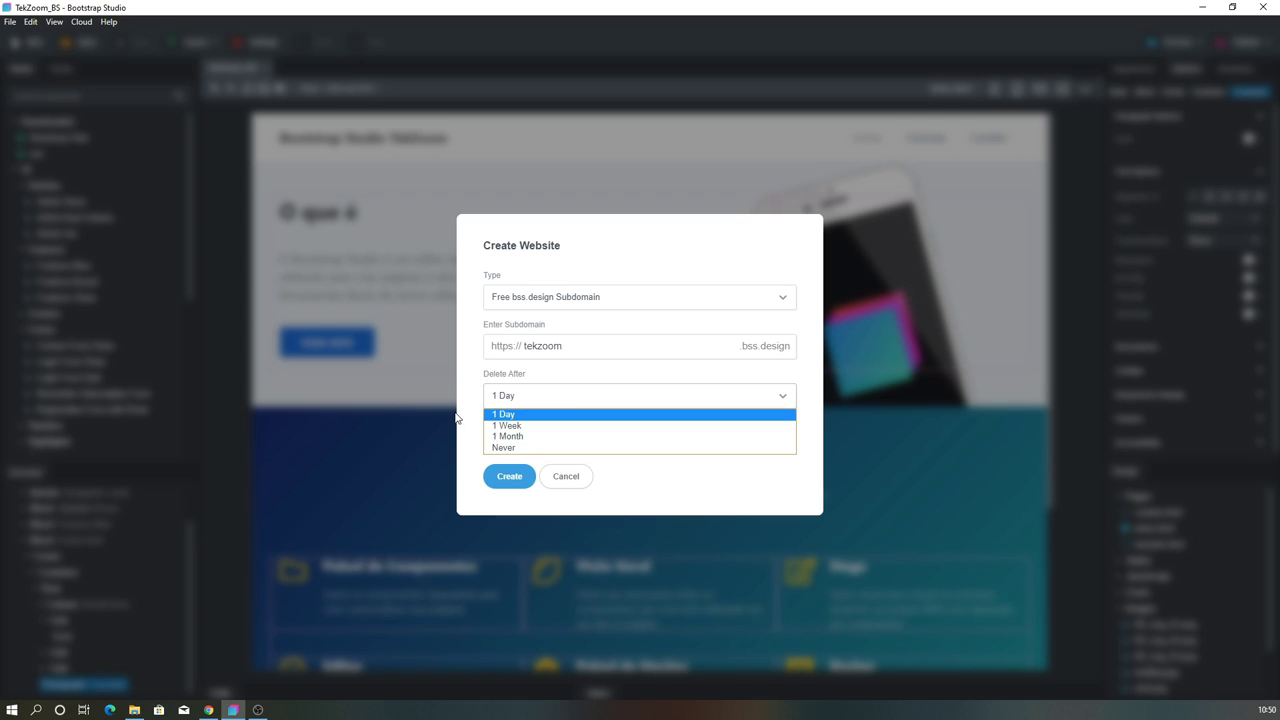
{"action": "left_click", "coordinate": [512, 425]}
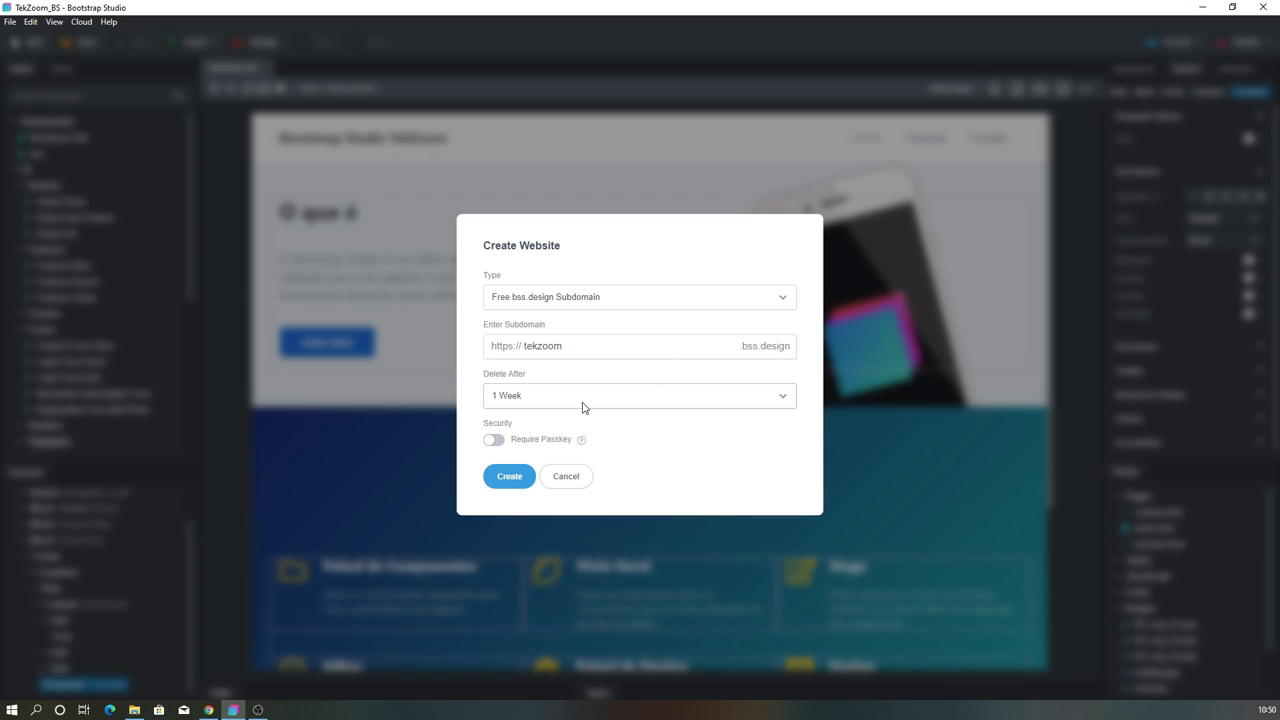
{"action": "left_click", "coordinate": [502, 478]}
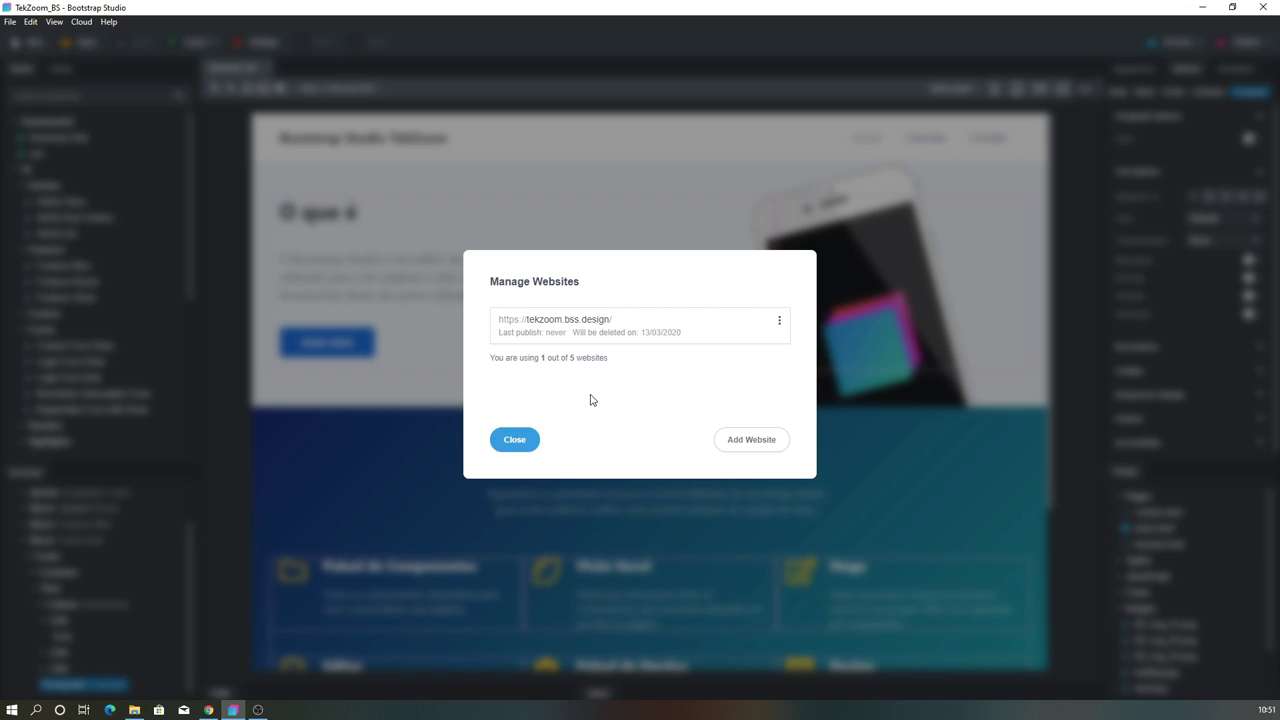
{"action": "left_click", "coordinate": [516, 444]}
{"action": "left_click", "coordinate": [637, 248]}
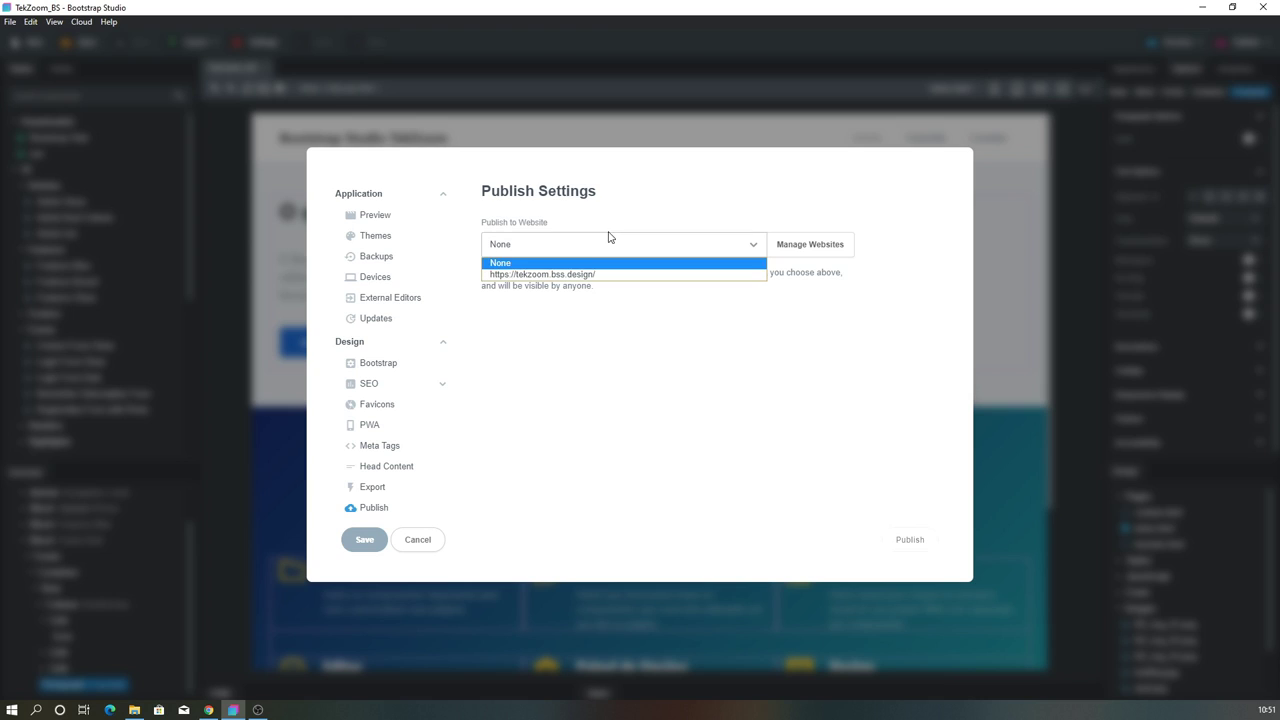
{"action": "left_click", "coordinate": [512, 274]}
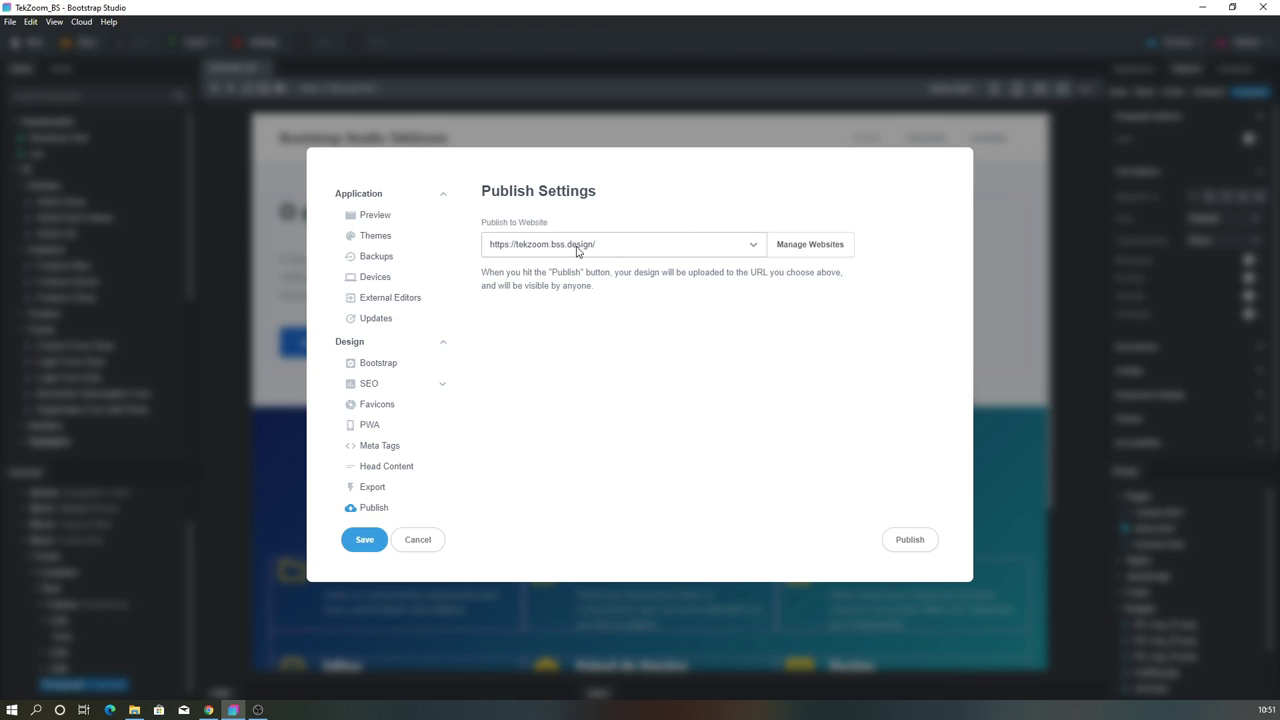
{"action": "left_click", "coordinate": [917, 546]}
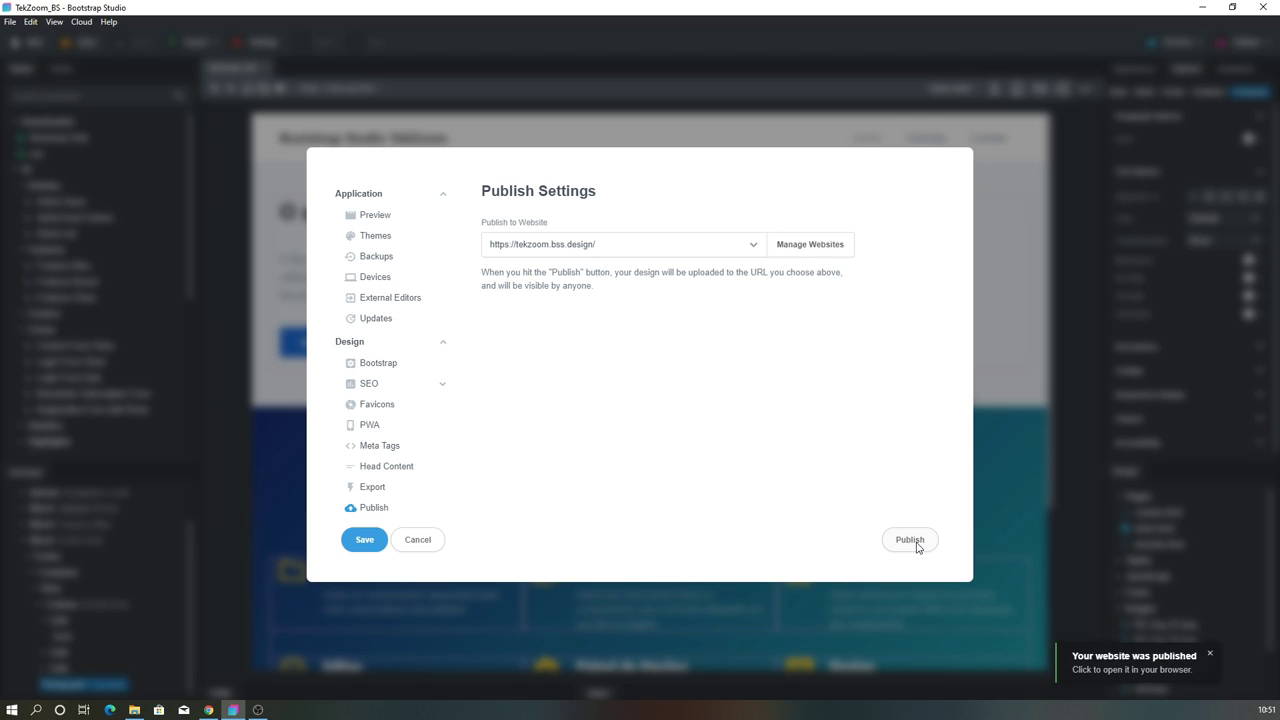
{"action": "left_click", "coordinate": [1133, 668]}
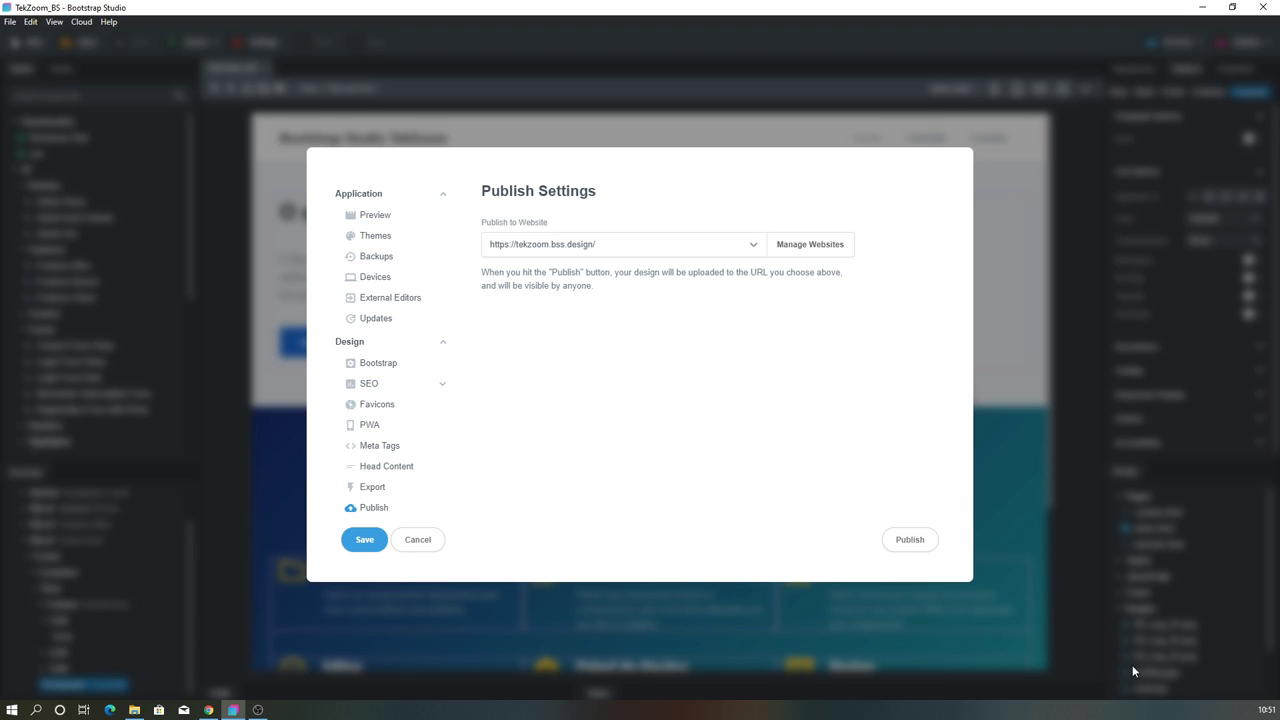
Open the published tekzoom.bss.design website in the browser from the list of managed websites.
{"action": "left_click", "coordinate": [616, 250]}
{"action": "left_click", "coordinate": [616, 250]}
{"action": "left_click", "coordinate": [790, 252]}
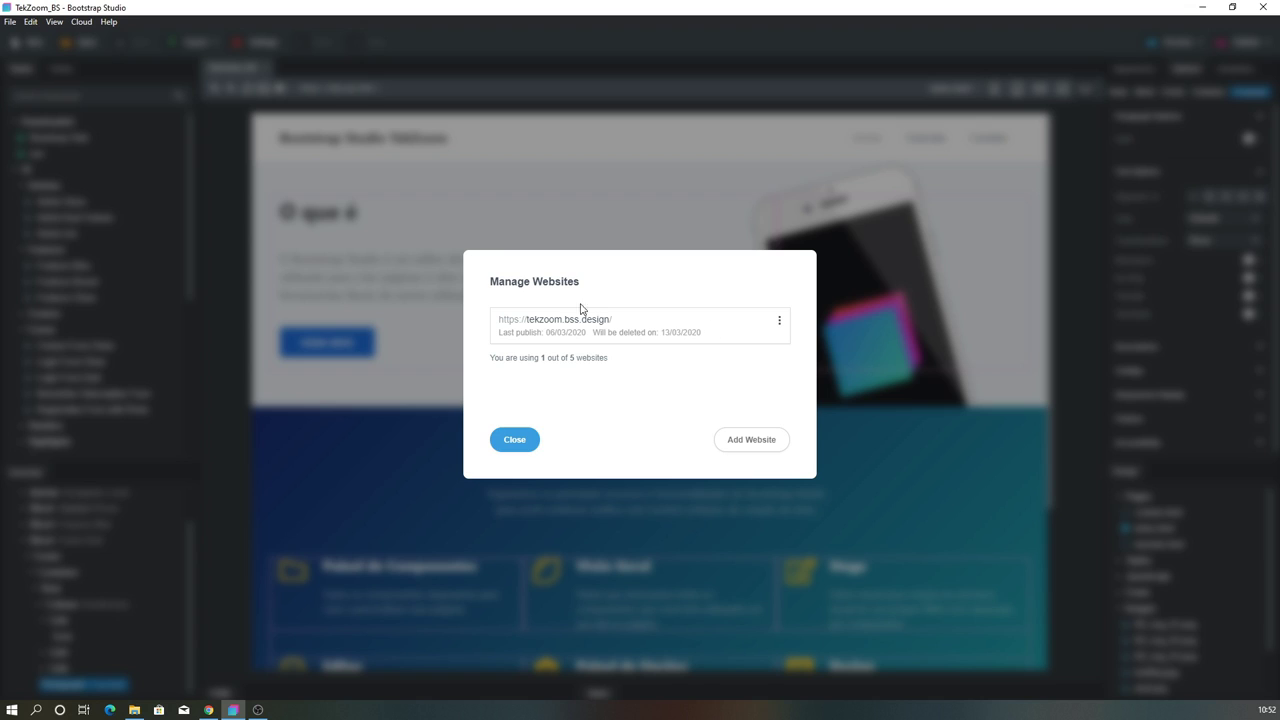
{"action": "left_click", "coordinate": [779, 320]}
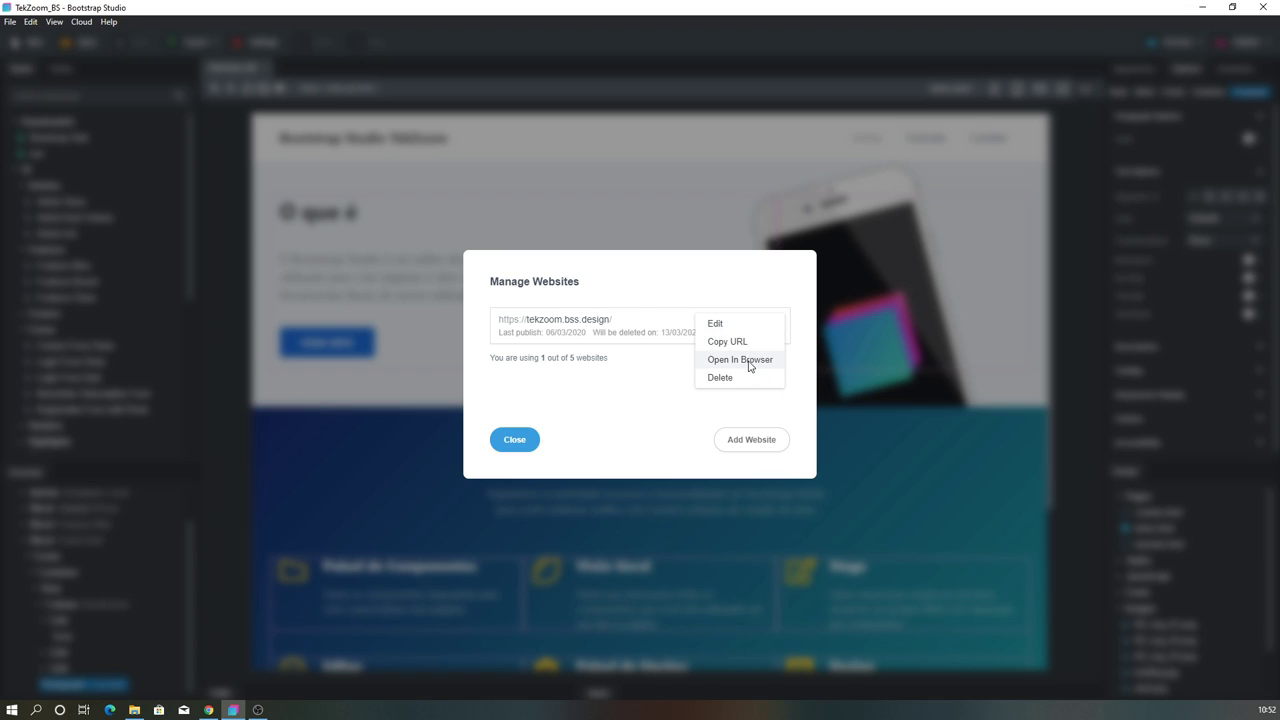
{"action": "left_click", "coordinate": [749, 362]}
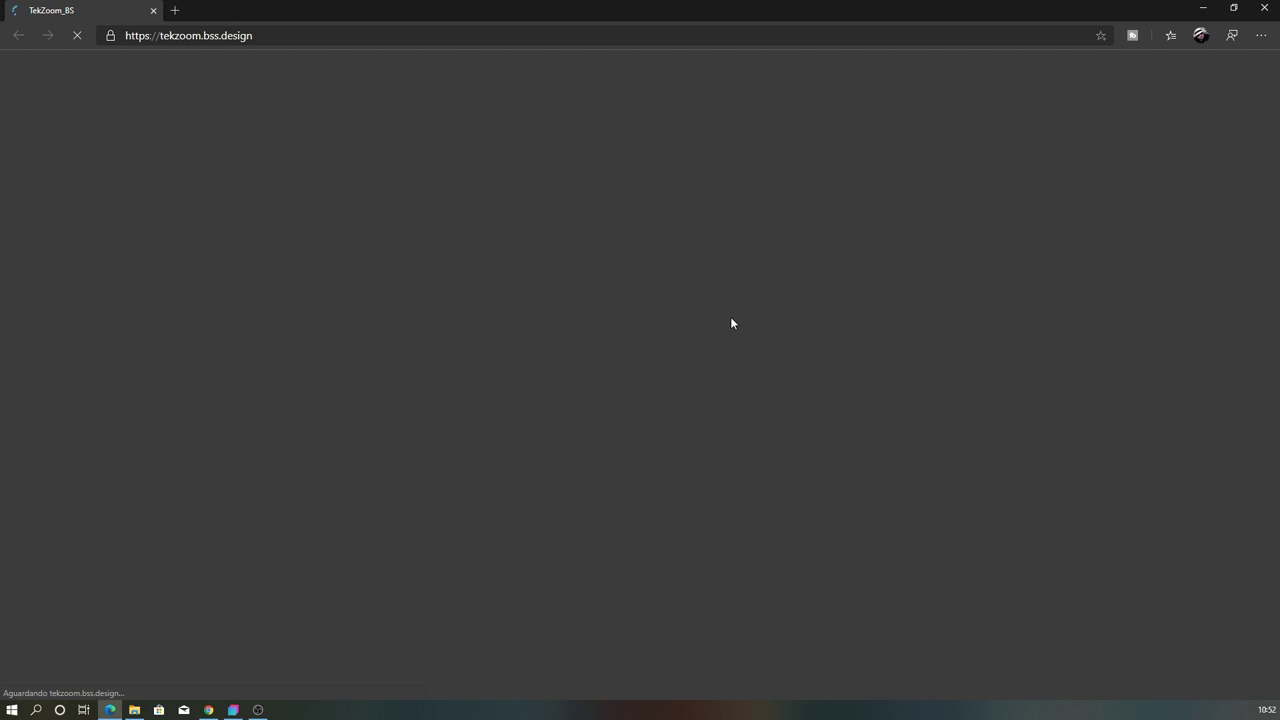
Check the home, Tutoriais and Contato pages of the published site, and return to the design in Bootstrap Studio.
{"action": "scroll", "coordinate": [741, 333], "scroll_direction": "down", "scroll_amount": 3}
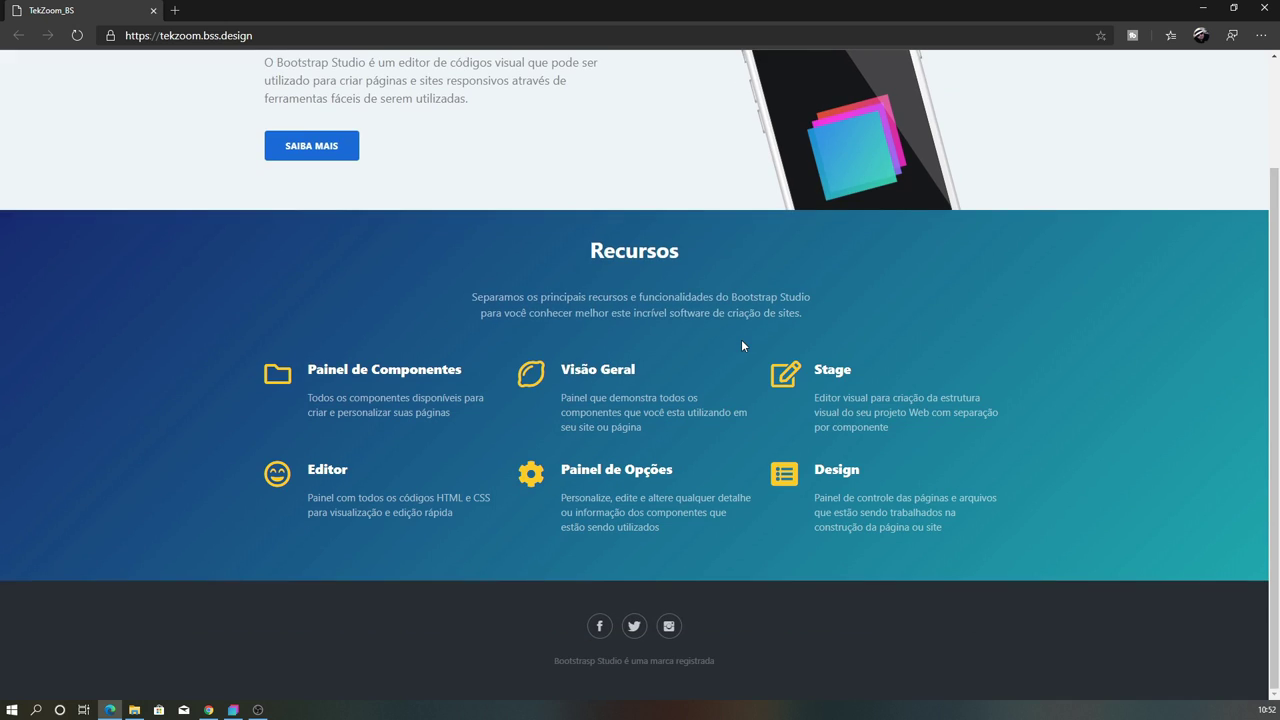
{"action": "scroll", "coordinate": [741, 339], "scroll_direction": "up", "scroll_amount": 3}
{"action": "left_click", "coordinate": [916, 79]}
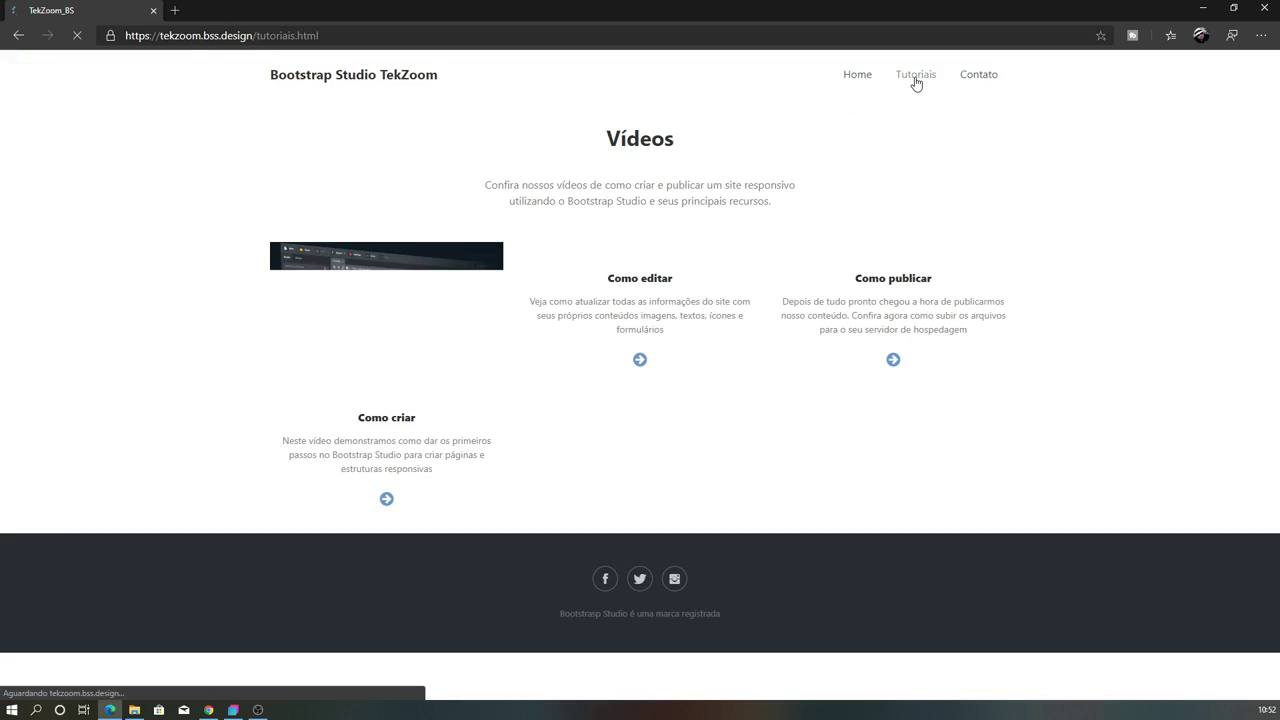
{"action": "left_click", "coordinate": [968, 85]}
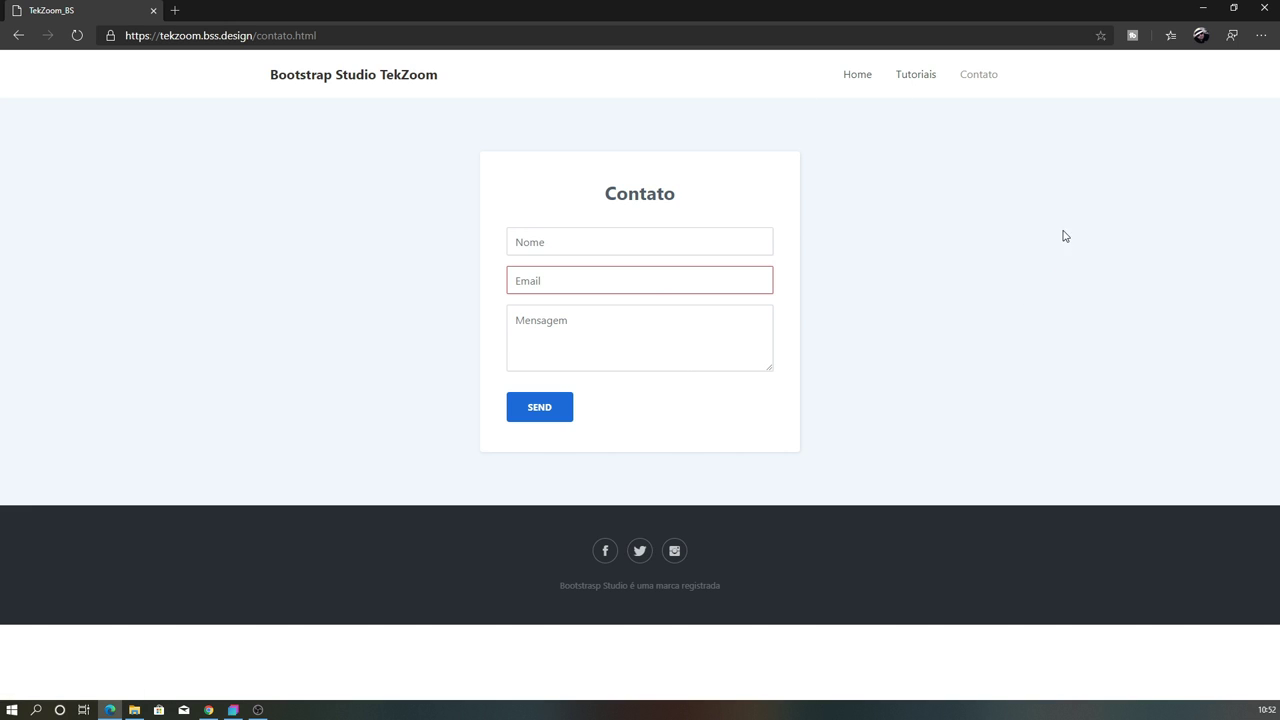
{"action": "left_click", "coordinate": [1258, 7]}
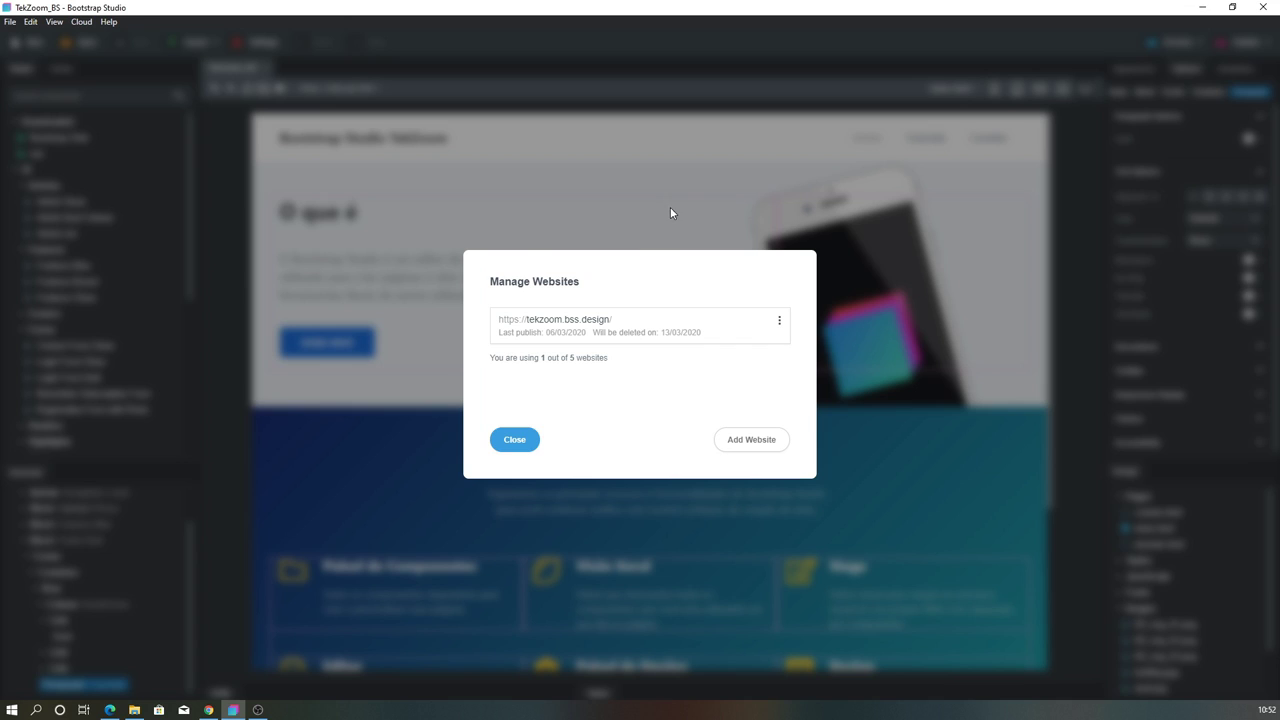
{"action": "left_click", "coordinate": [514, 439]}
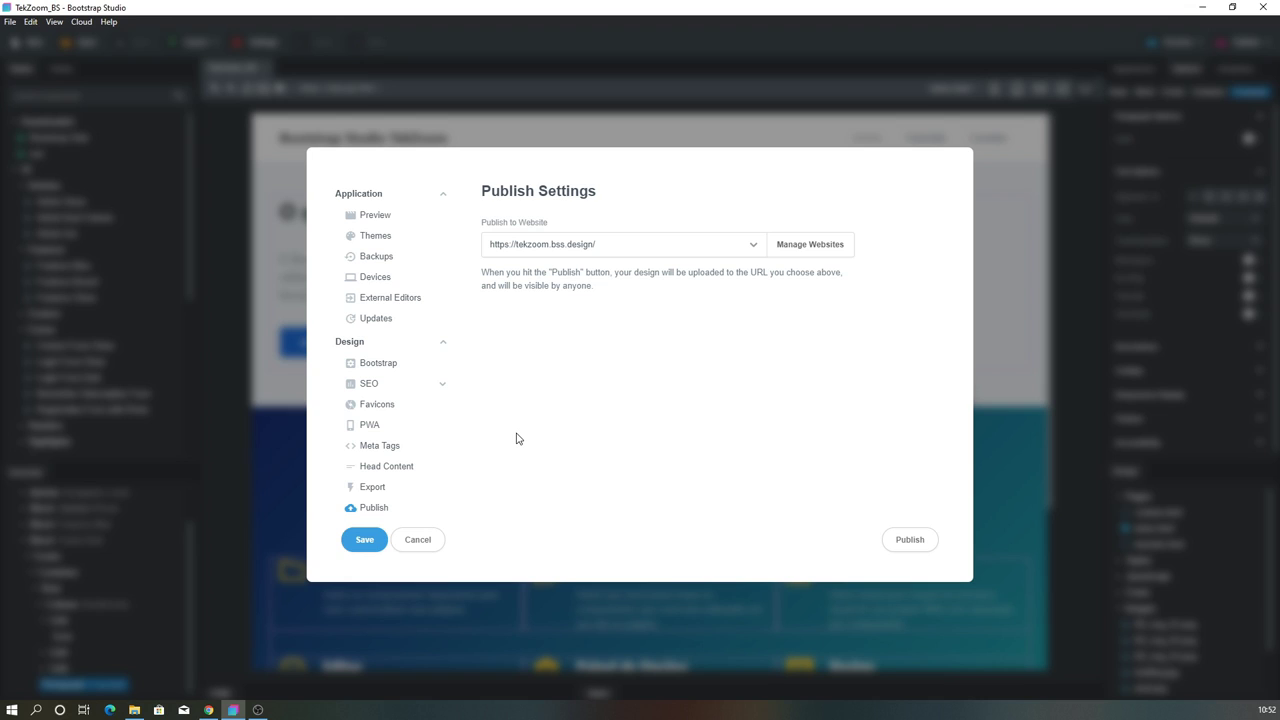
{"action": "left_click", "coordinate": [417, 540]}
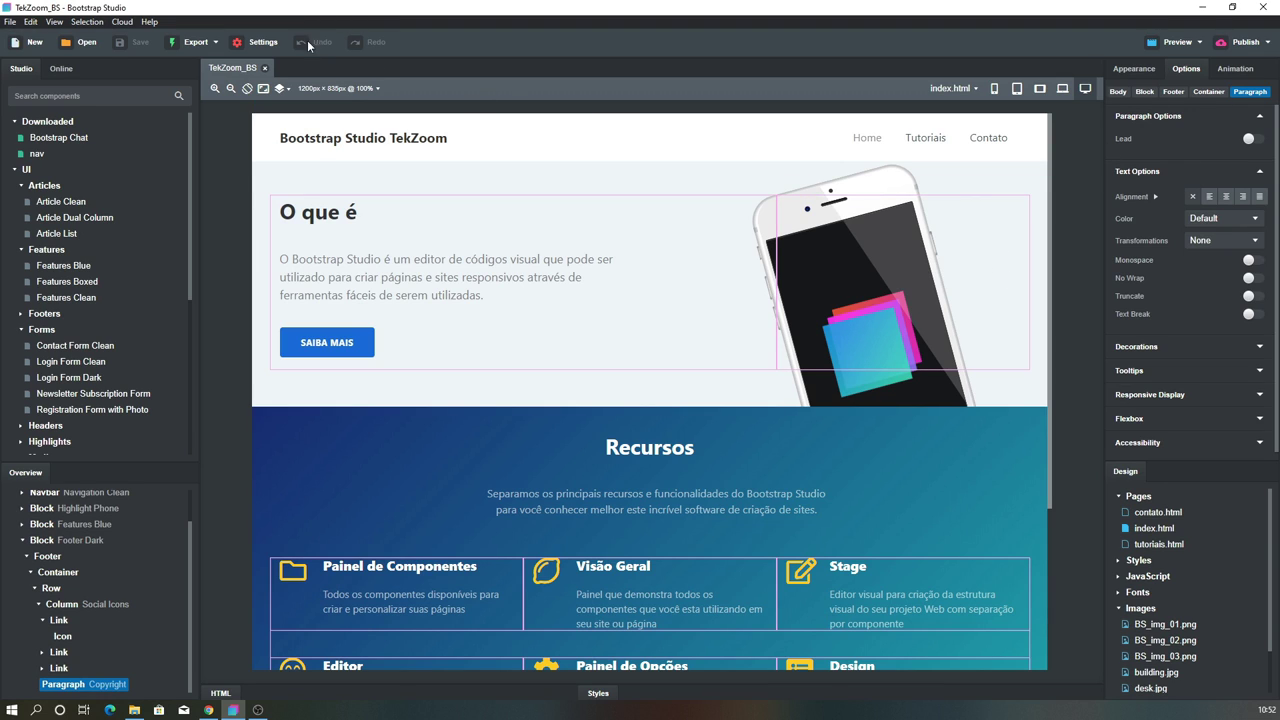
Bring up the export settings and copy the path of the empty "site" folder under "03 - Bootstrap Studio Video 3" in File Explorer.
{"action": "left_click", "coordinate": [196, 43]}
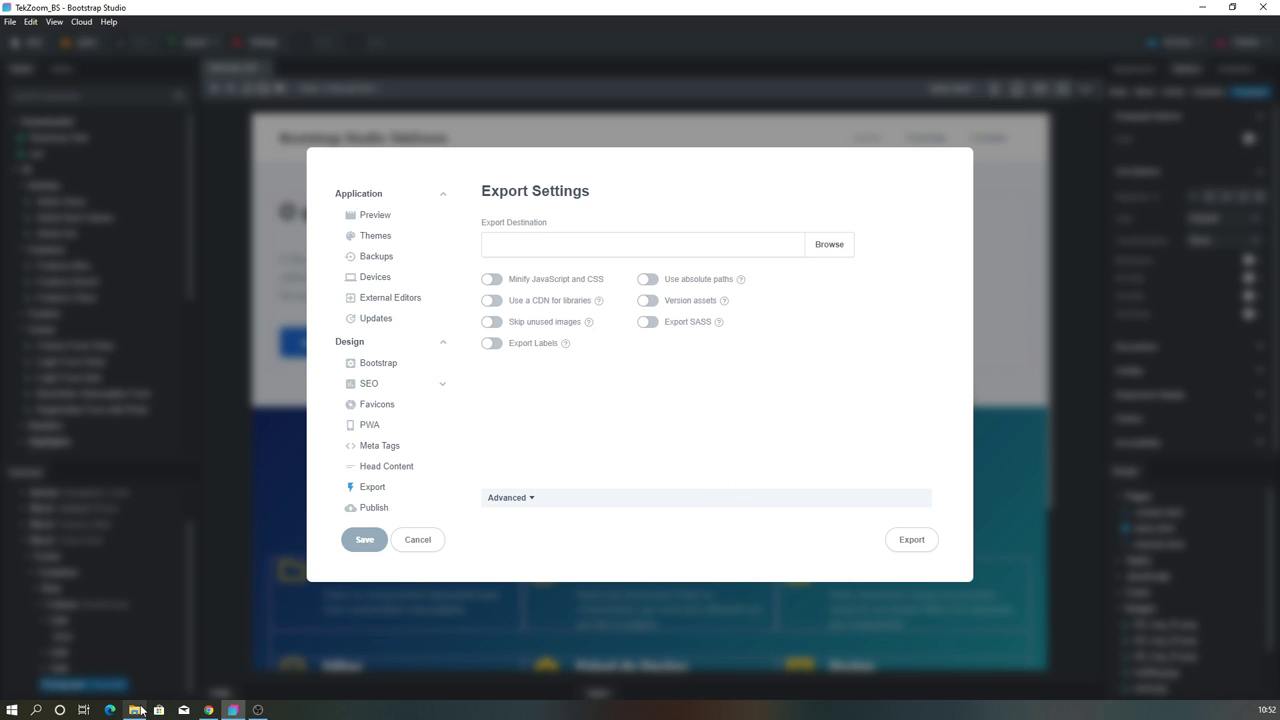
{"action": "mouse_move", "coordinate": [141, 710]}
{"action": "left_click", "coordinate": [135, 665]}
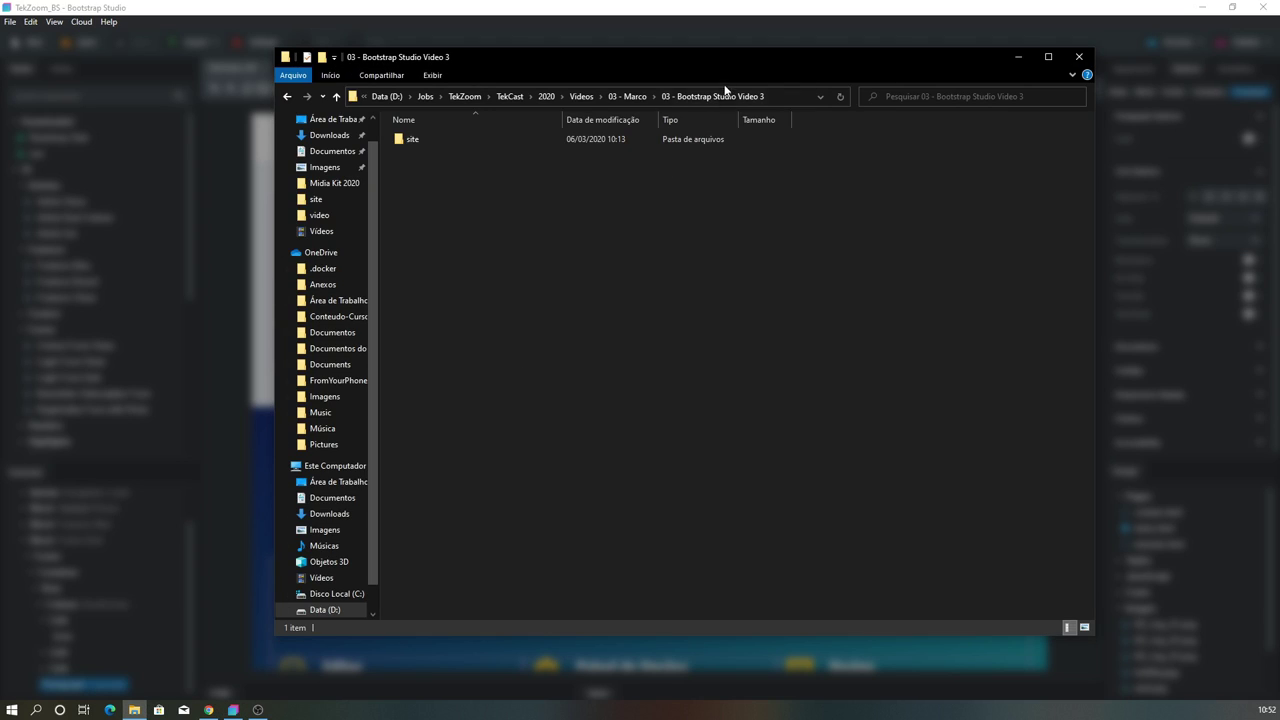
{"action": "double_click", "coordinate": [467, 137]}
{"action": "left_click", "coordinate": [775, 96]}
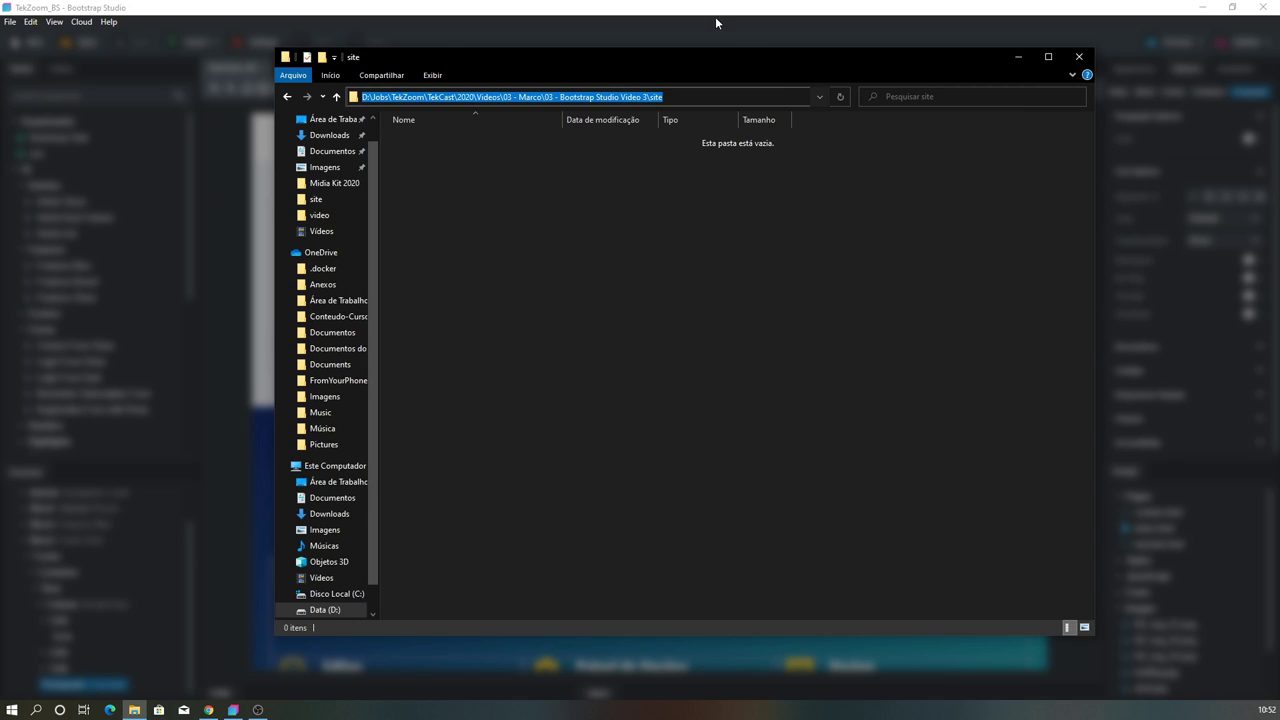
Set the export destination to D:\Jobs\TekZoom\TekCast\2020\Videos\03 - Marco\03 - Bootstrap Studio Video 3\site.
{"action": "left_click", "coordinate": [609, 6]}
{"action": "left_click", "coordinate": [848, 246]}
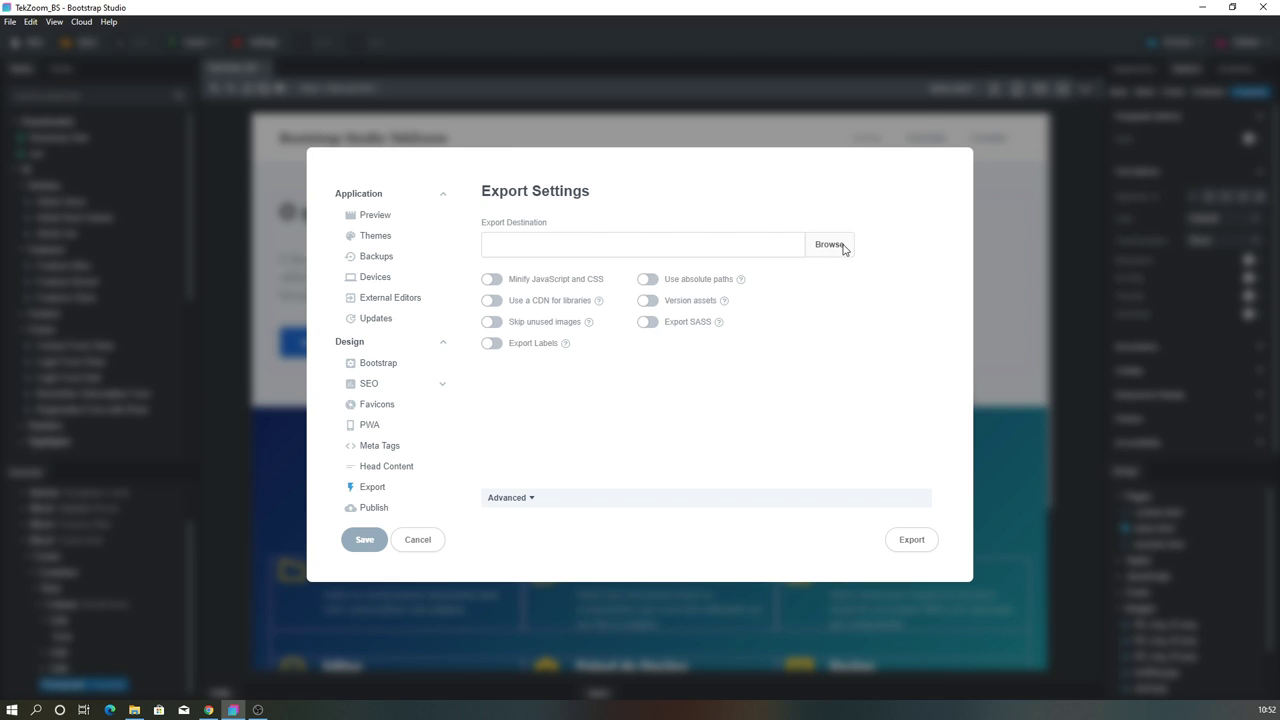
{"action": "left_click", "coordinate": [536, 157]}
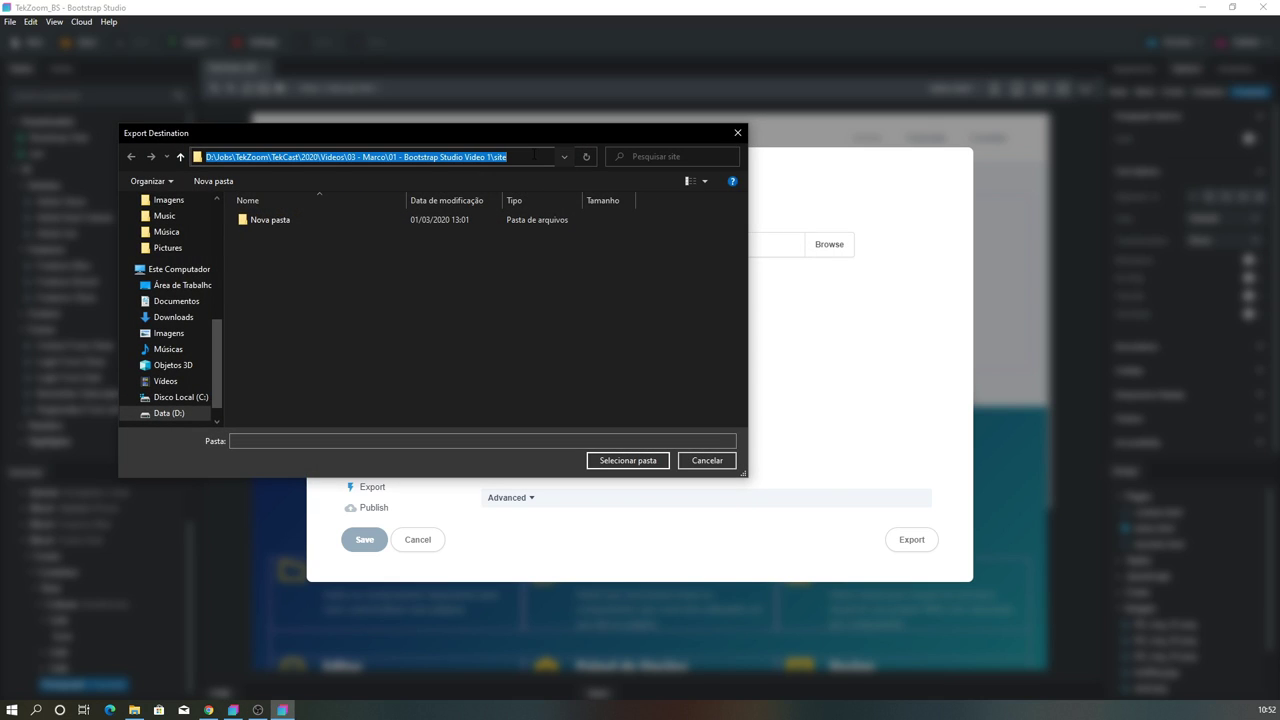
{"action": "type", "text": "D:\\Jobs\\TekZoom\\TekCast\\2020\\Videos\\03 - Marco\\03 - Bootstrap Studio Video 3\\site"}
{"action": "key", "text": "Return"}
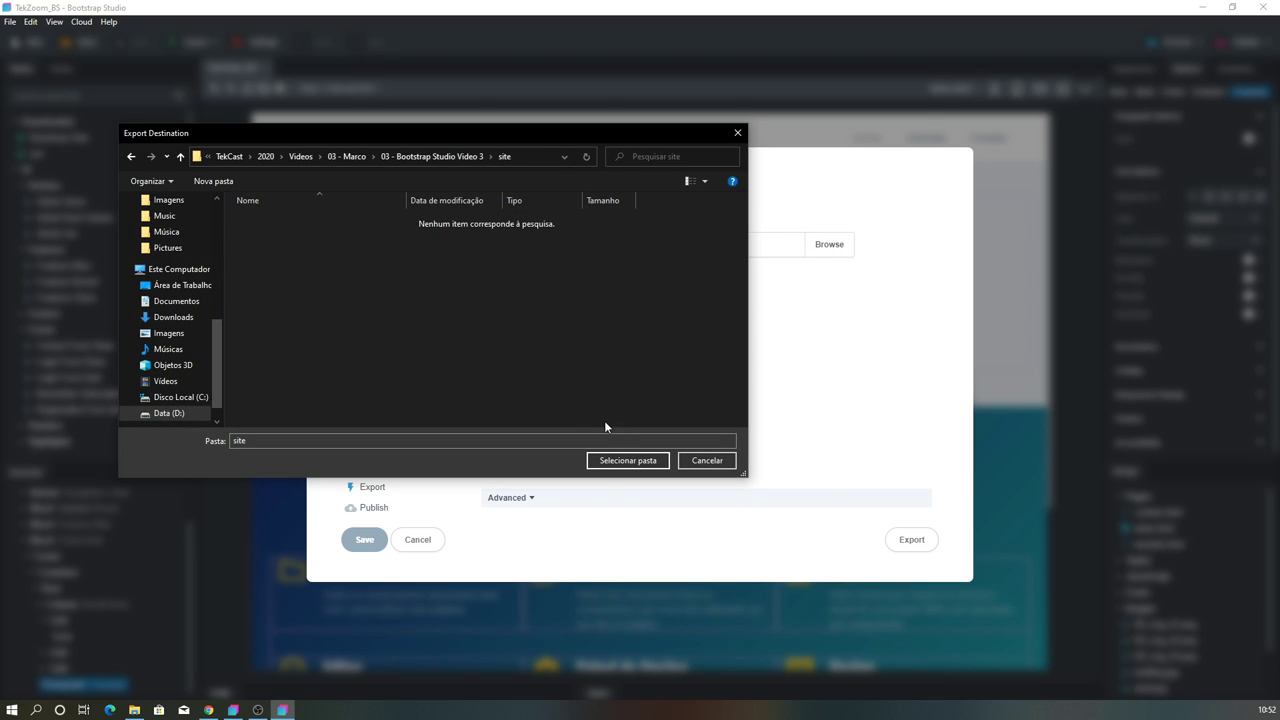
{"action": "left_click", "coordinate": [608, 460]}
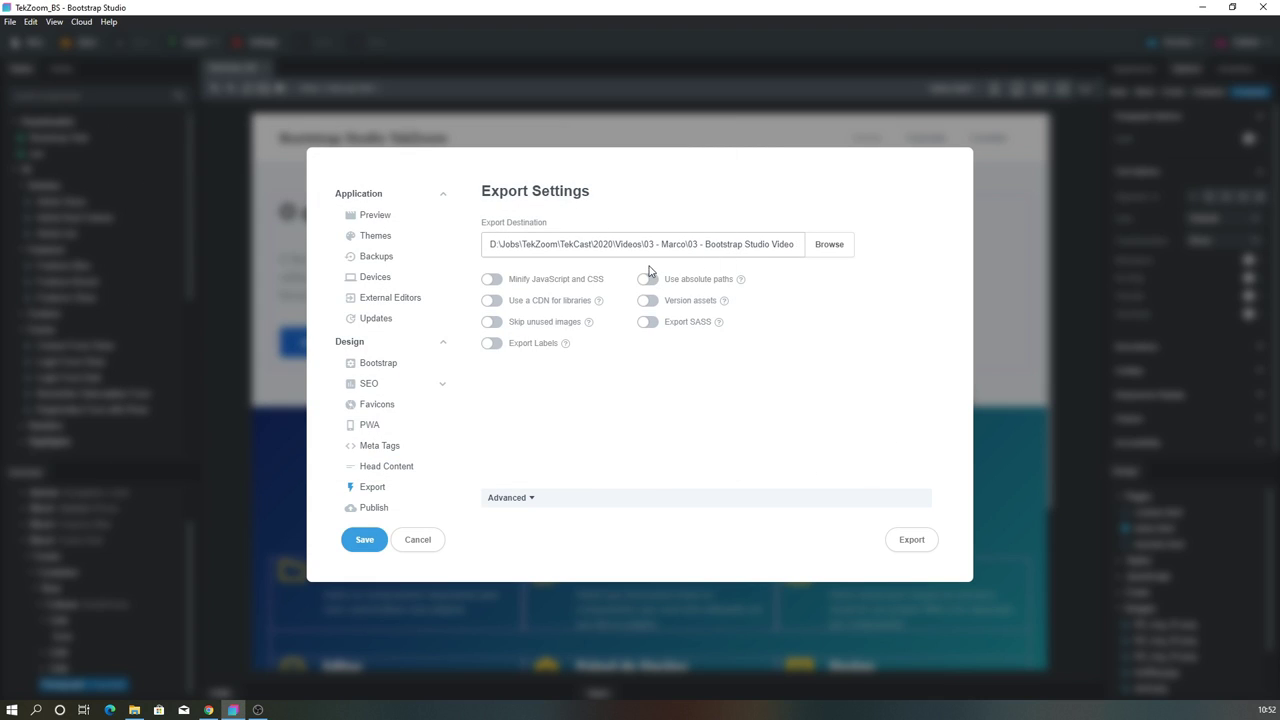
Try the Minify JavaScript and CSS option, restore it to off, and view the advanced export script setting.
{"action": "left_click", "coordinate": [533, 286]}
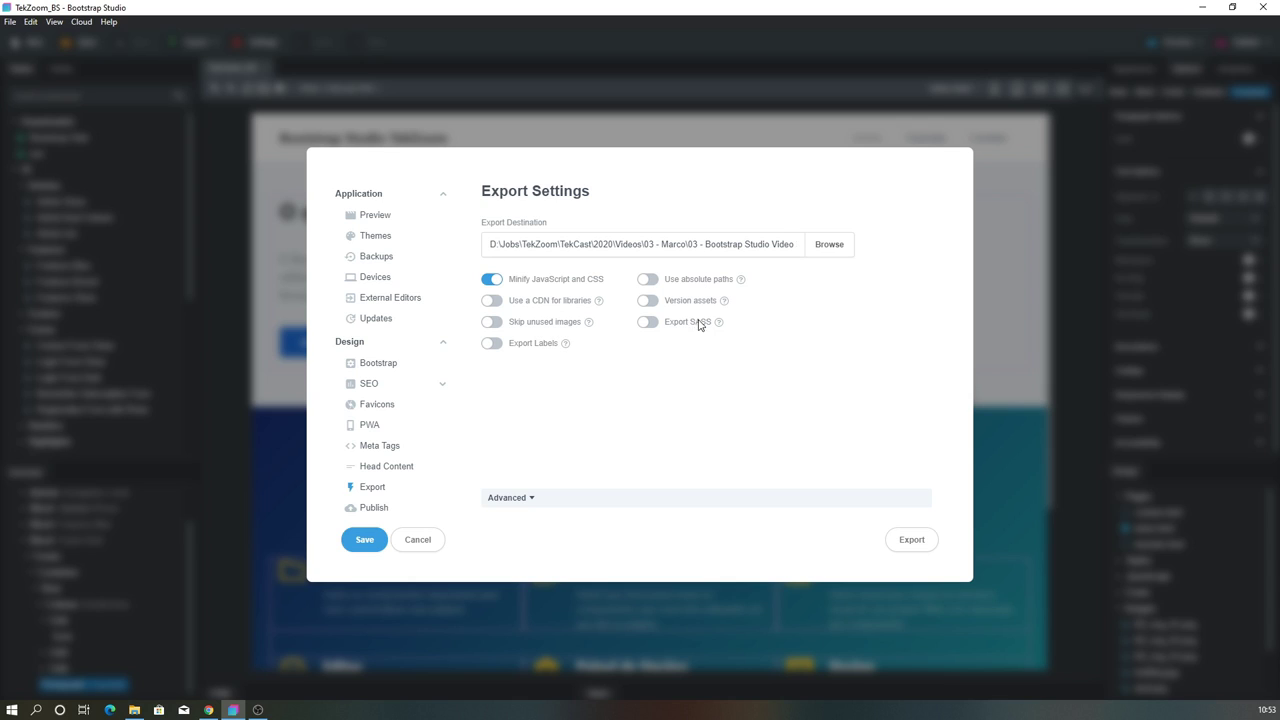
{"action": "left_click", "coordinate": [491, 280]}
{"action": "left_click", "coordinate": [519, 506]}
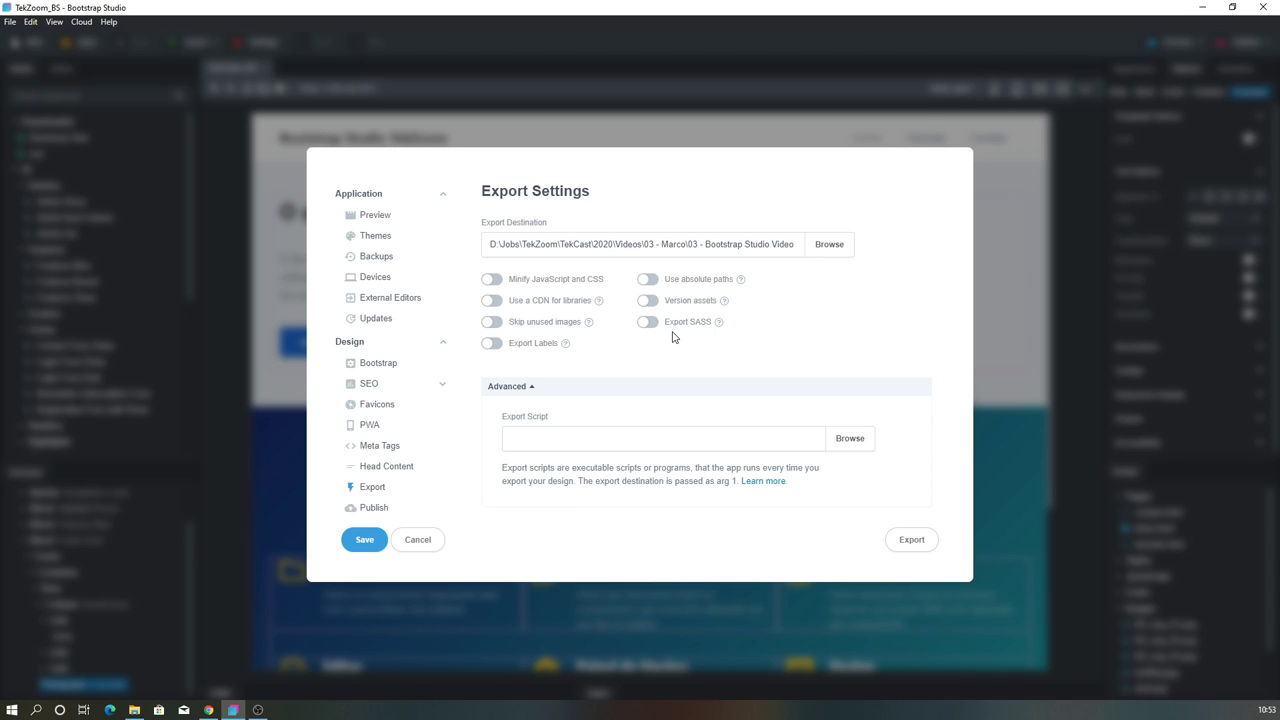
{"action": "left_click", "coordinate": [519, 391]}
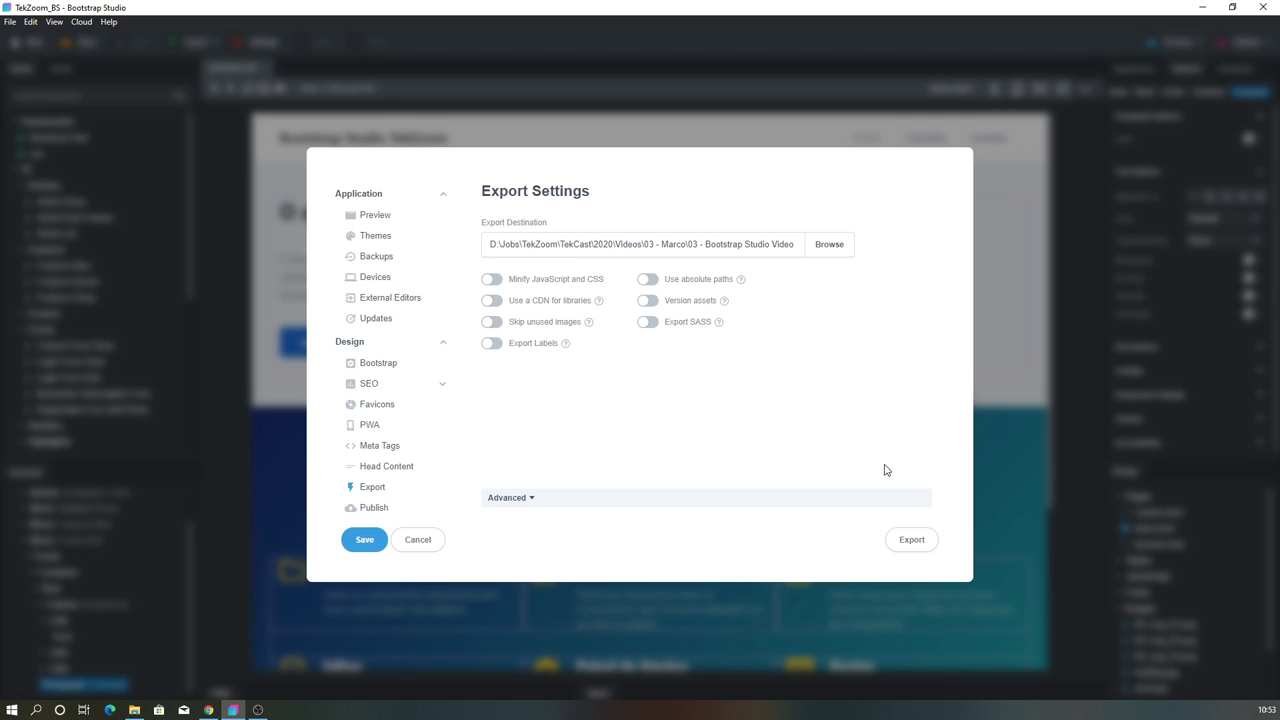
Export the design and inspect the exported files in the "site" folder and its "assets" subfolder in File Explorer.
{"action": "left_click", "coordinate": [911, 547]}
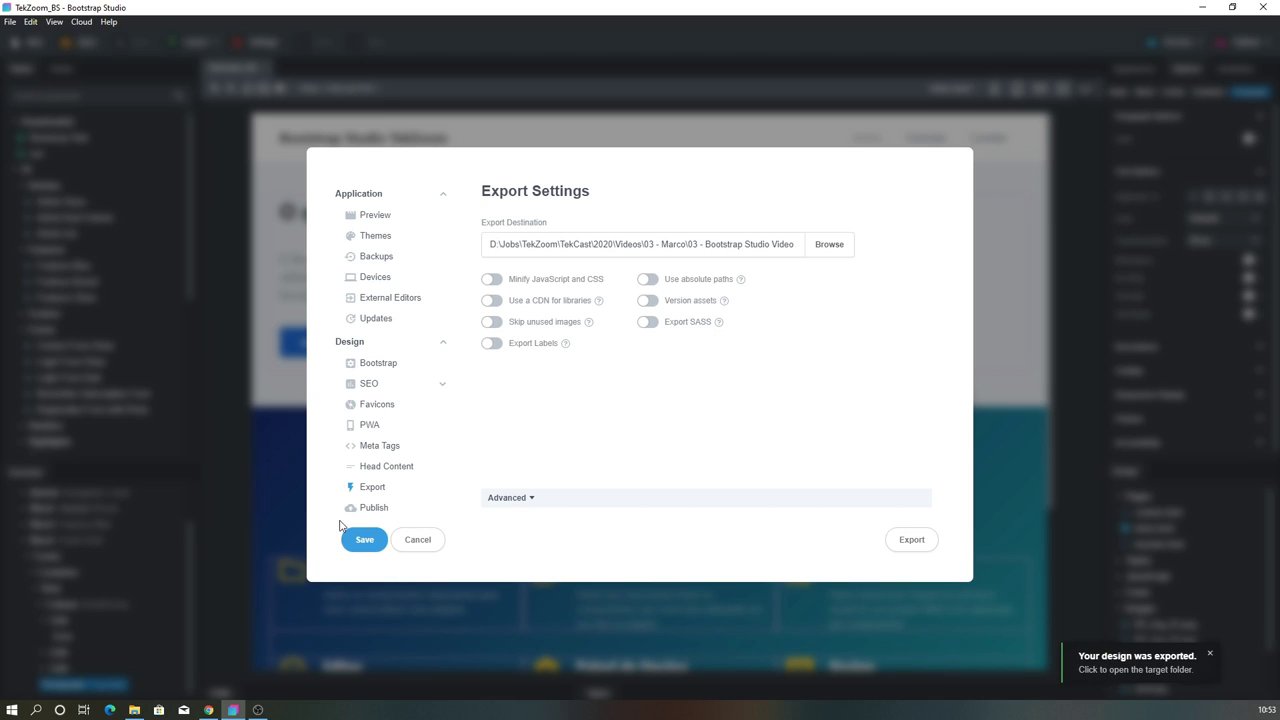
{"action": "left_click", "coordinate": [140, 710]}
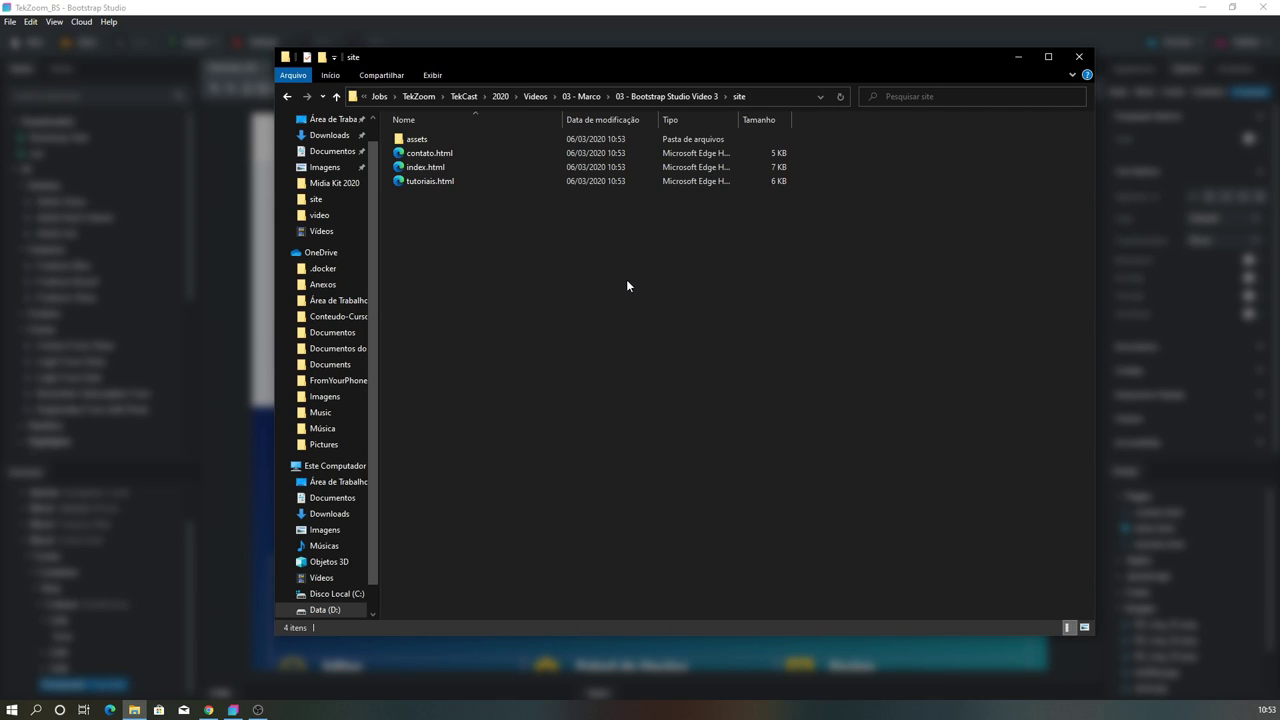
{"action": "left_click", "coordinate": [432, 139]}
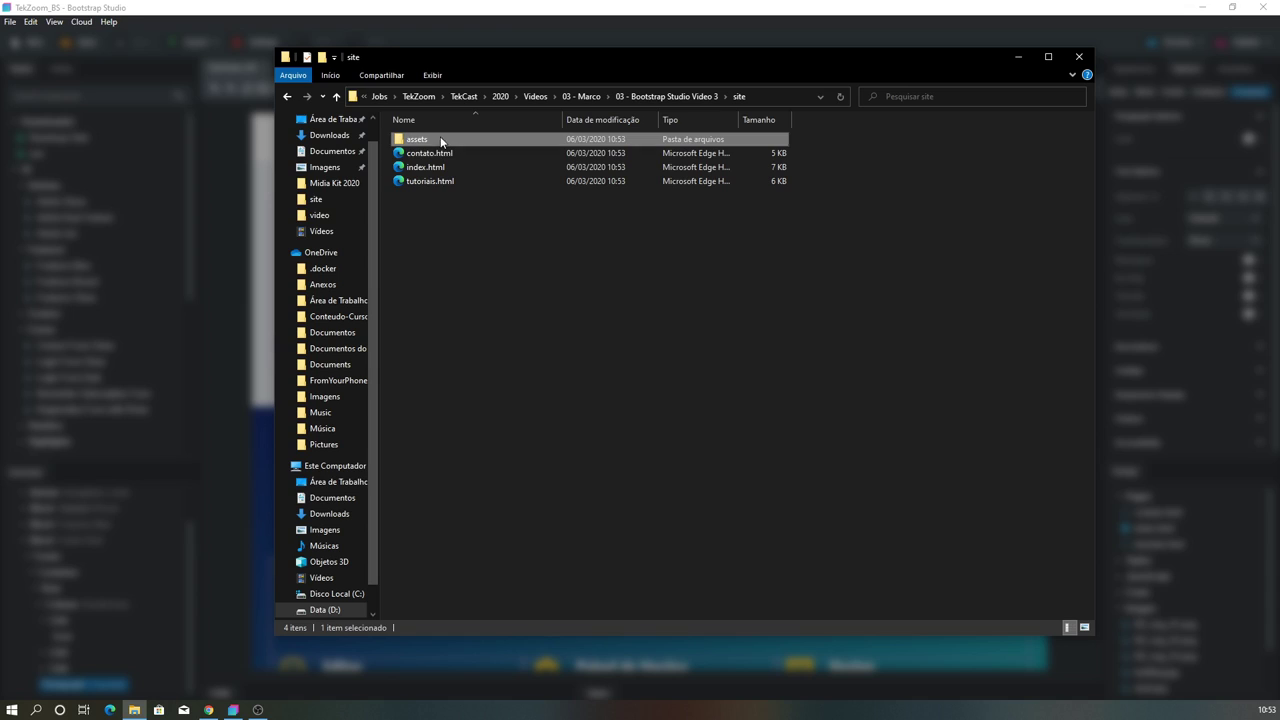
{"action": "double_click", "coordinate": [416, 142]}
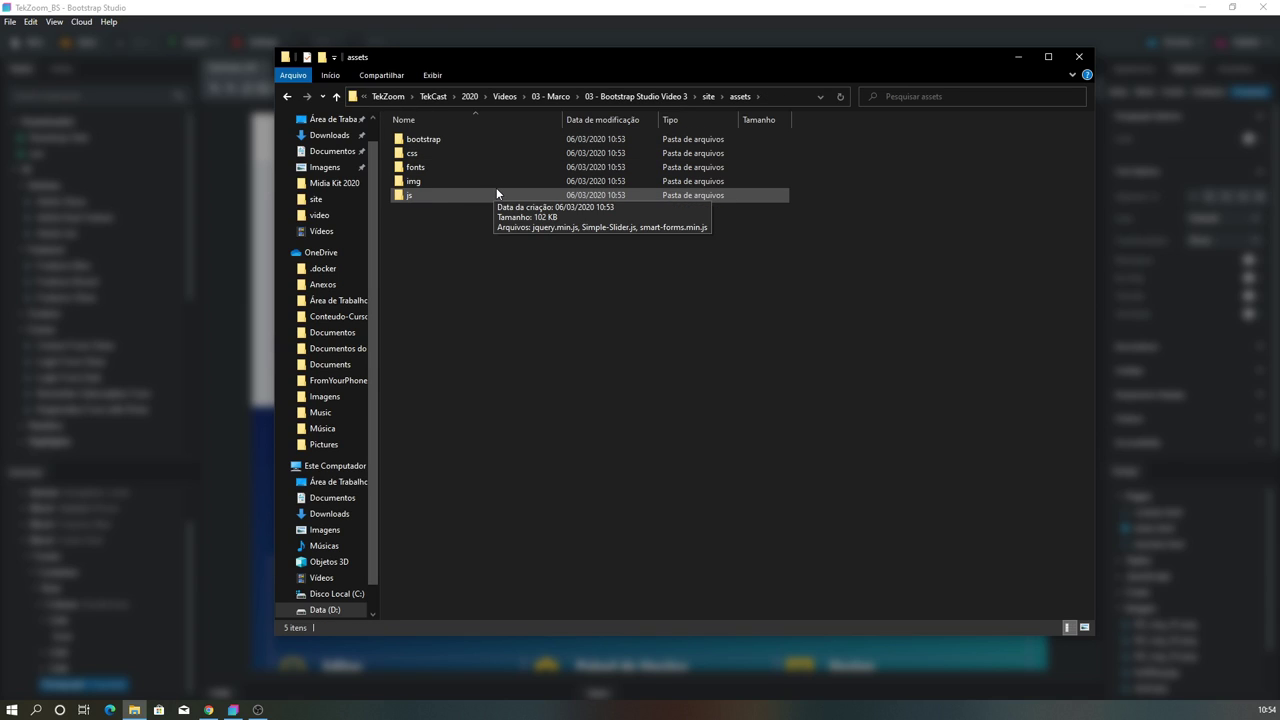
{"action": "left_click", "coordinate": [286, 97]}
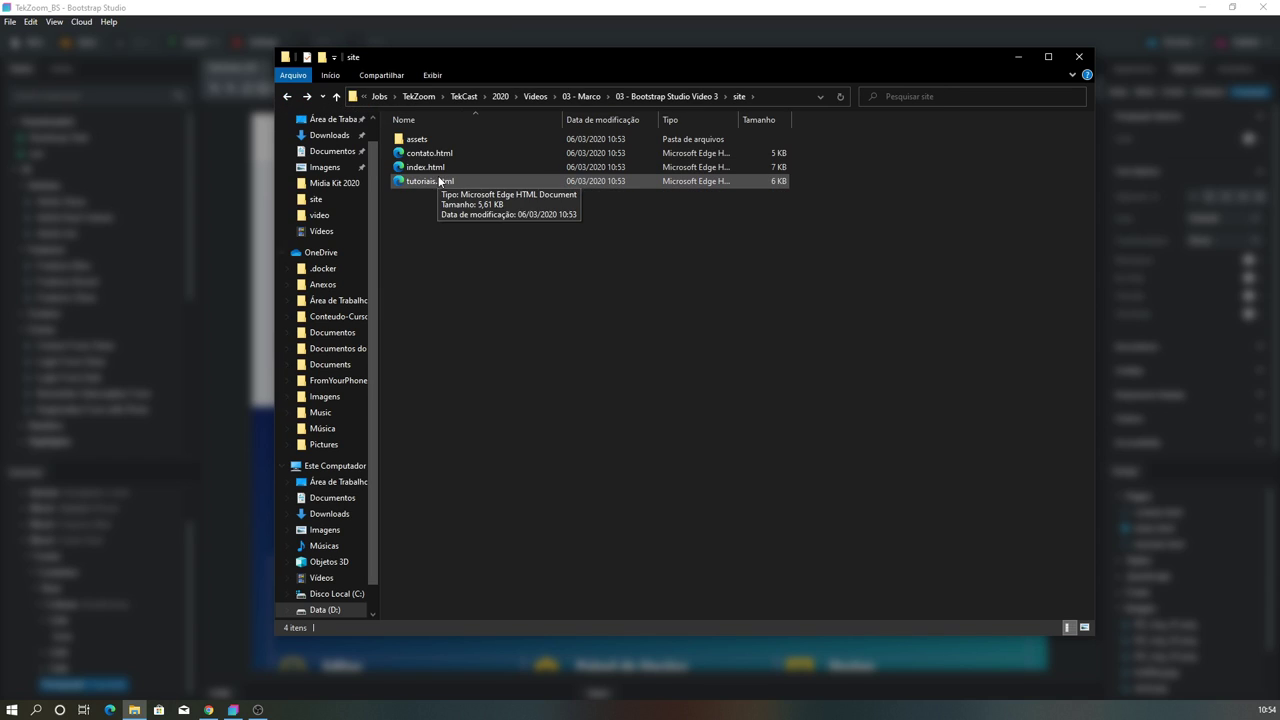
Switch to the HostGator cPanel in Chrome and open the www folder in its file manager.
{"action": "left_click", "coordinate": [780, 101]}
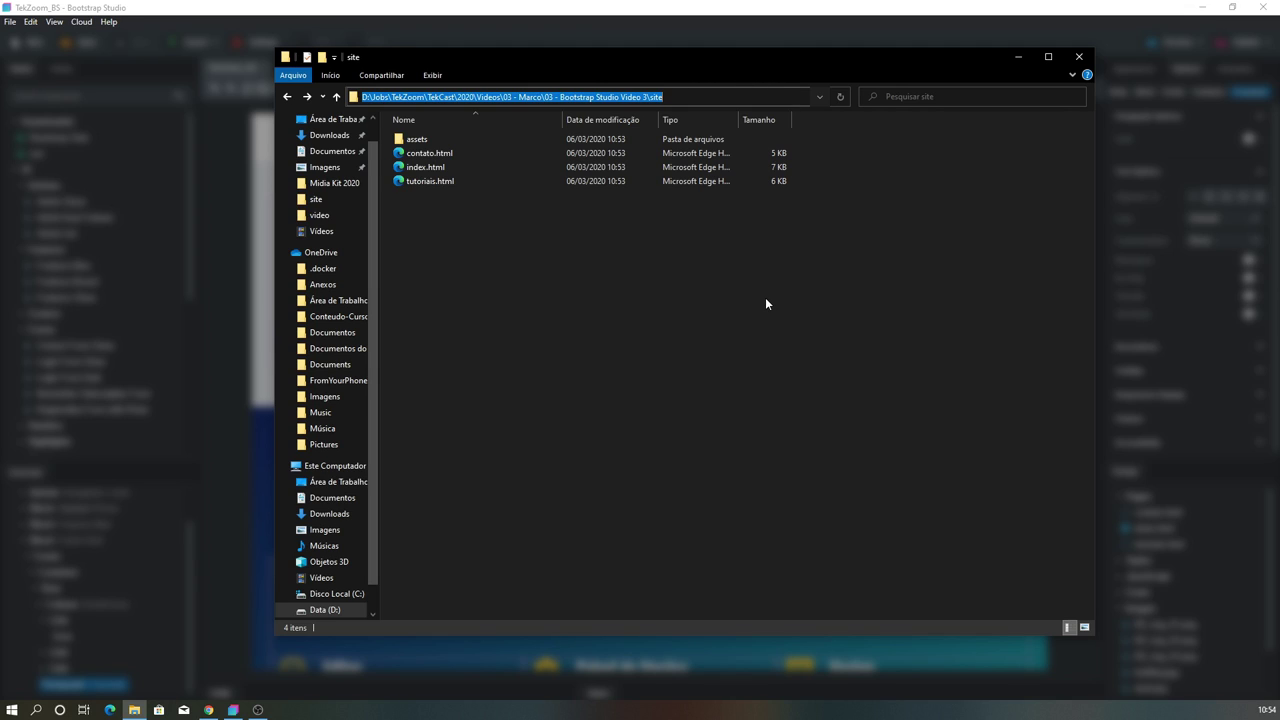
{"action": "left_click", "coordinate": [208, 709]}
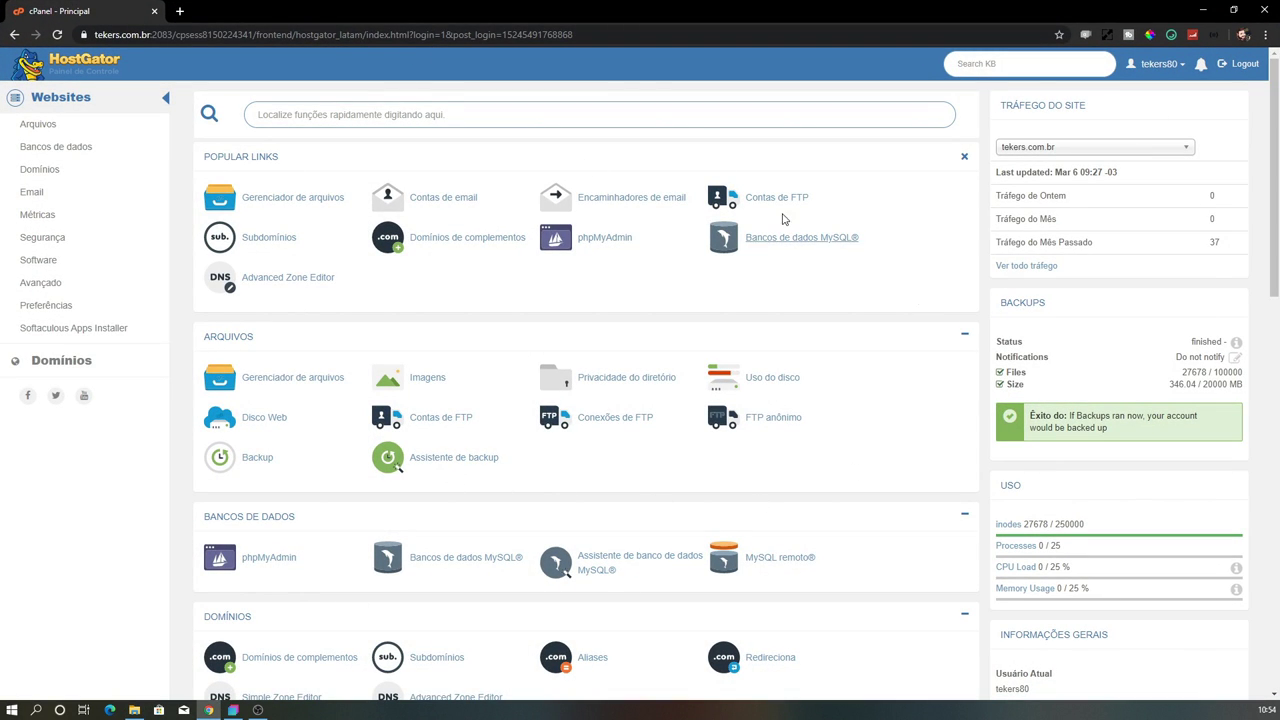
{"action": "left_click", "coordinate": [319, 204]}
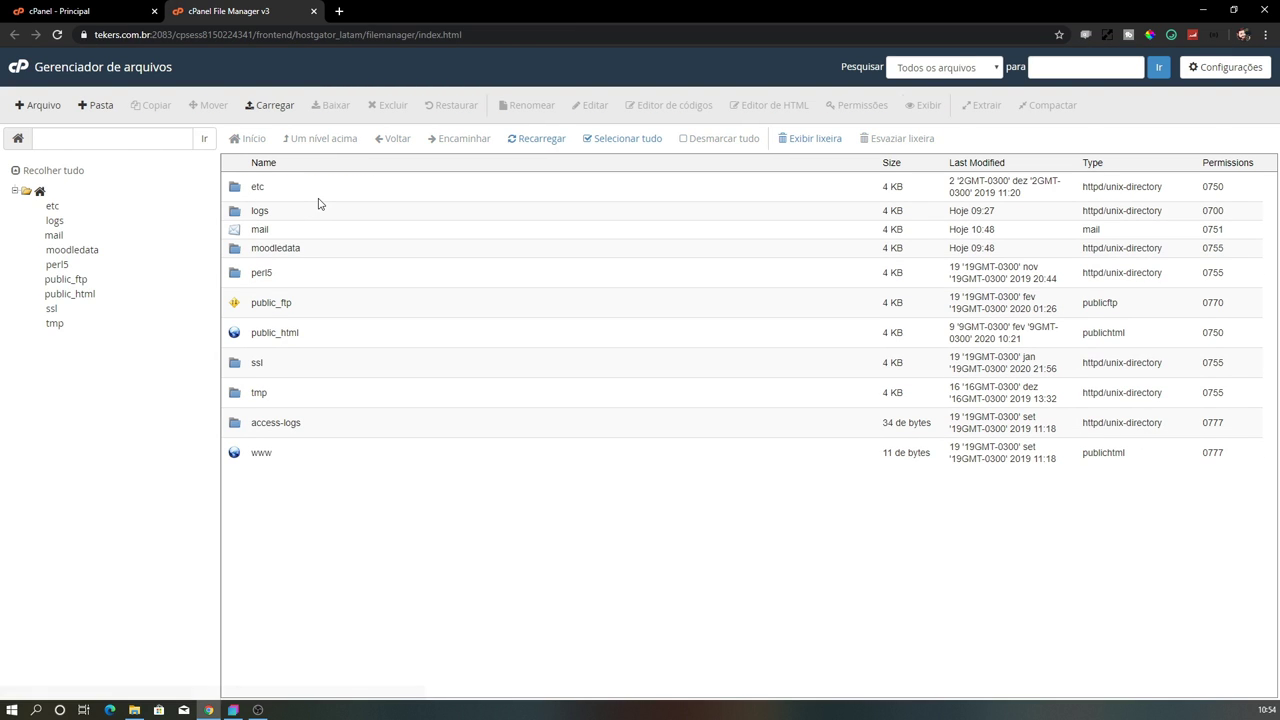
{"action": "left_click", "coordinate": [237, 459]}
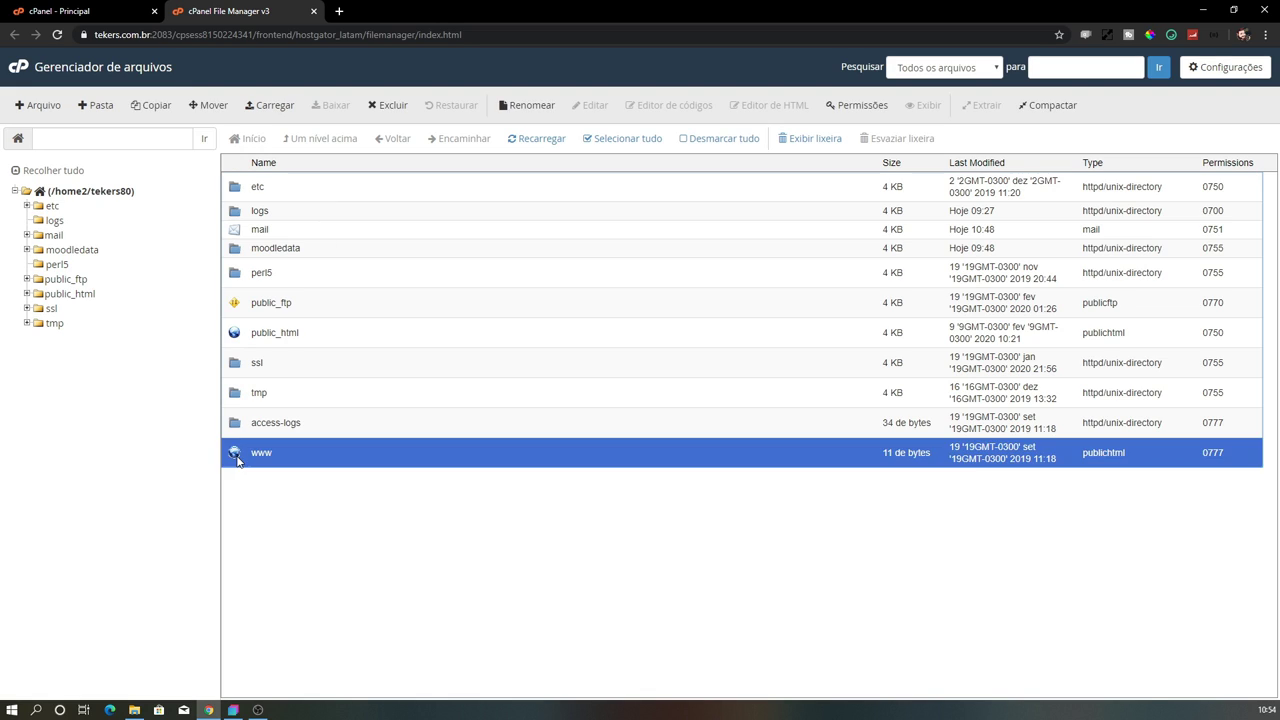
{"action": "double_click", "coordinate": [237, 459]}
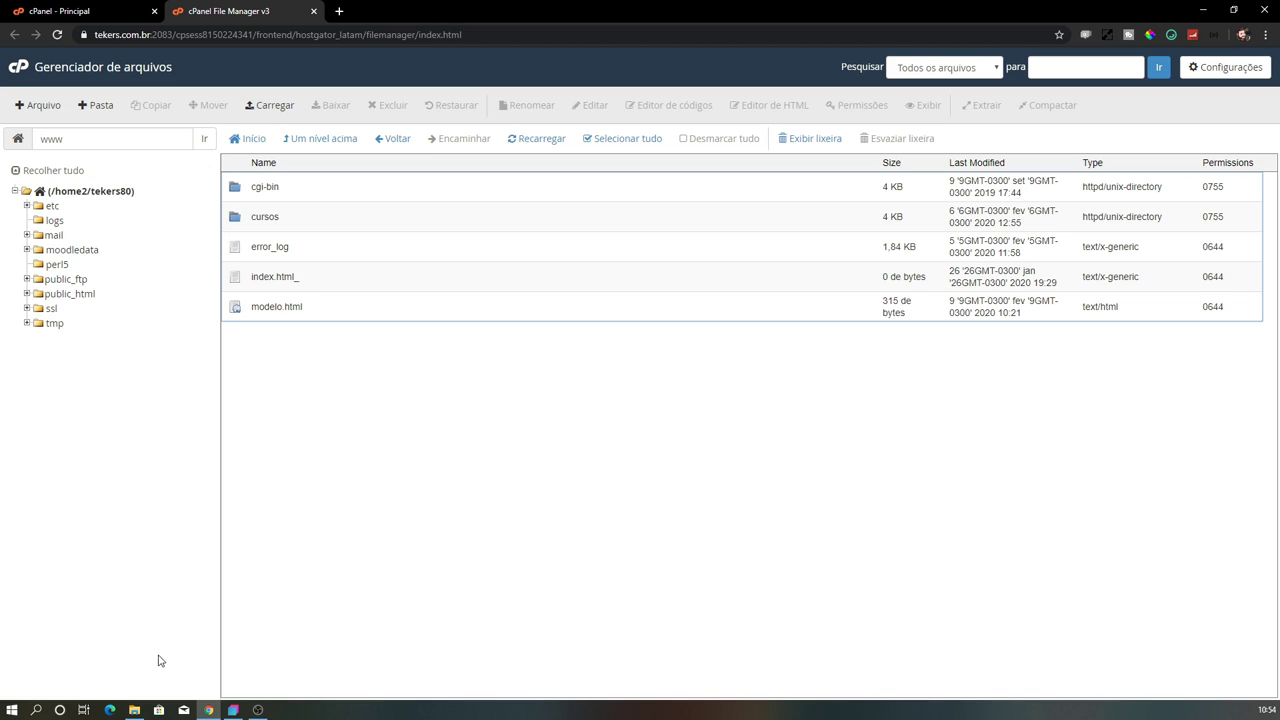
{"action": "left_click", "coordinate": [257, 501]}
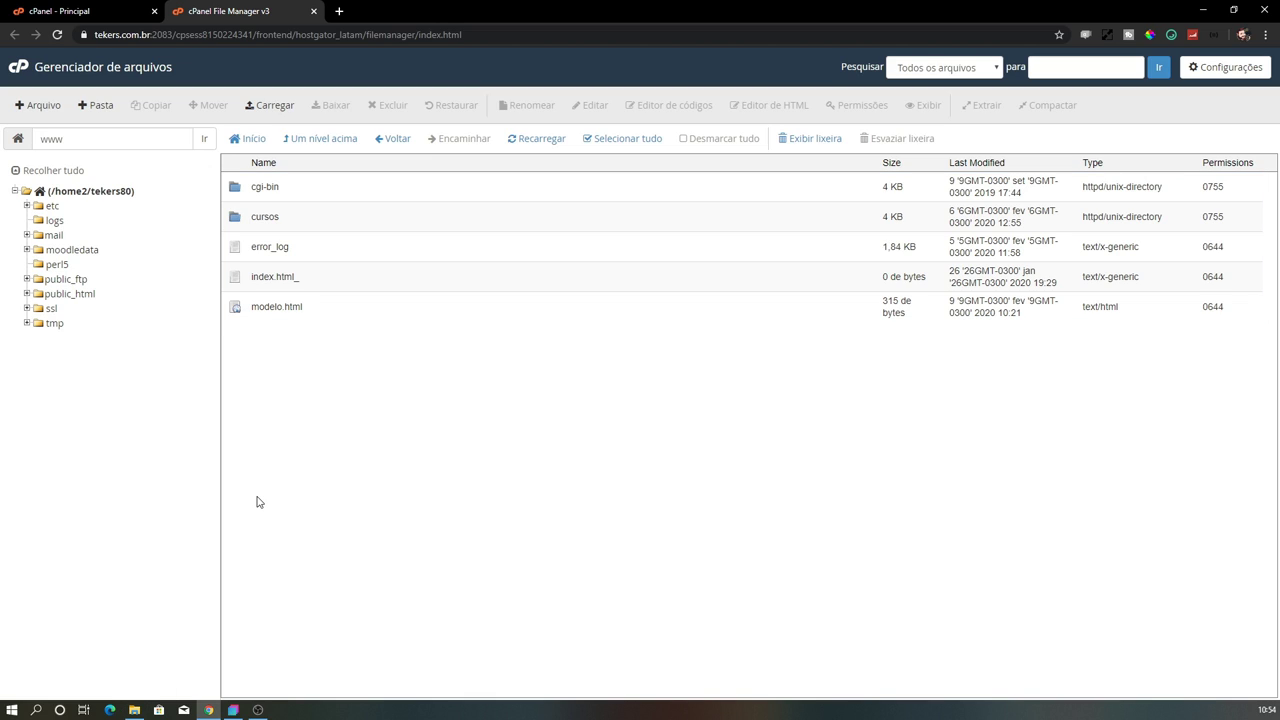
In File Explorer, compress the assets folder and the three exported HTML files into a ZIP archive named site.zip.
{"action": "left_click", "coordinate": [134, 709]}
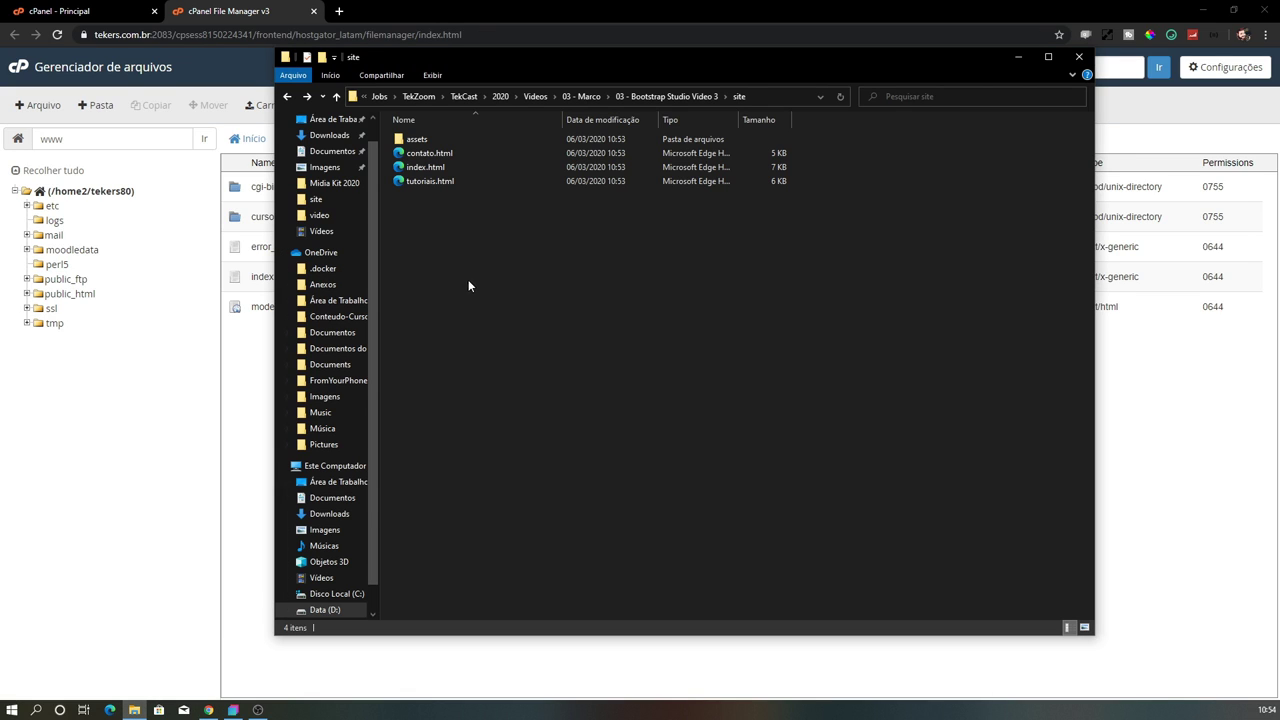
{"action": "left_click_drag", "start_coordinate": [468, 256], "coordinate": [406, 140]}
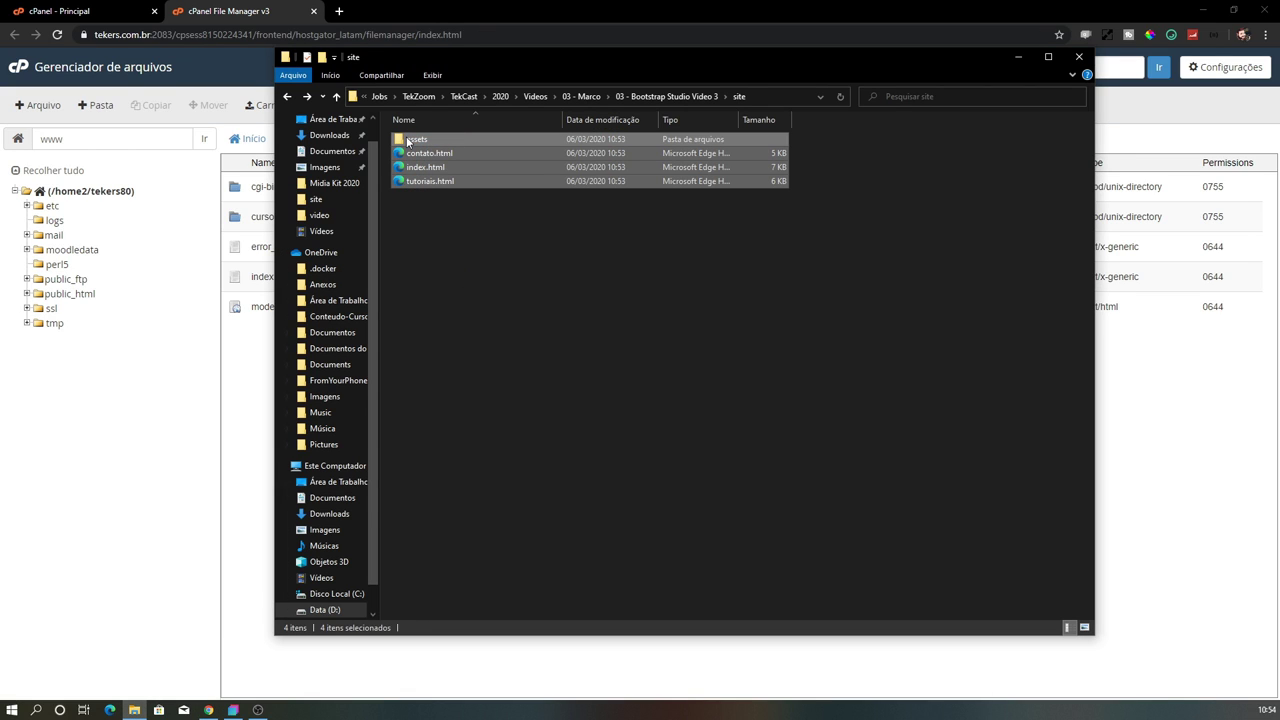
{"action": "right_click", "coordinate": [406, 141]}
{"action": "left_click", "coordinate": [480, 220]}
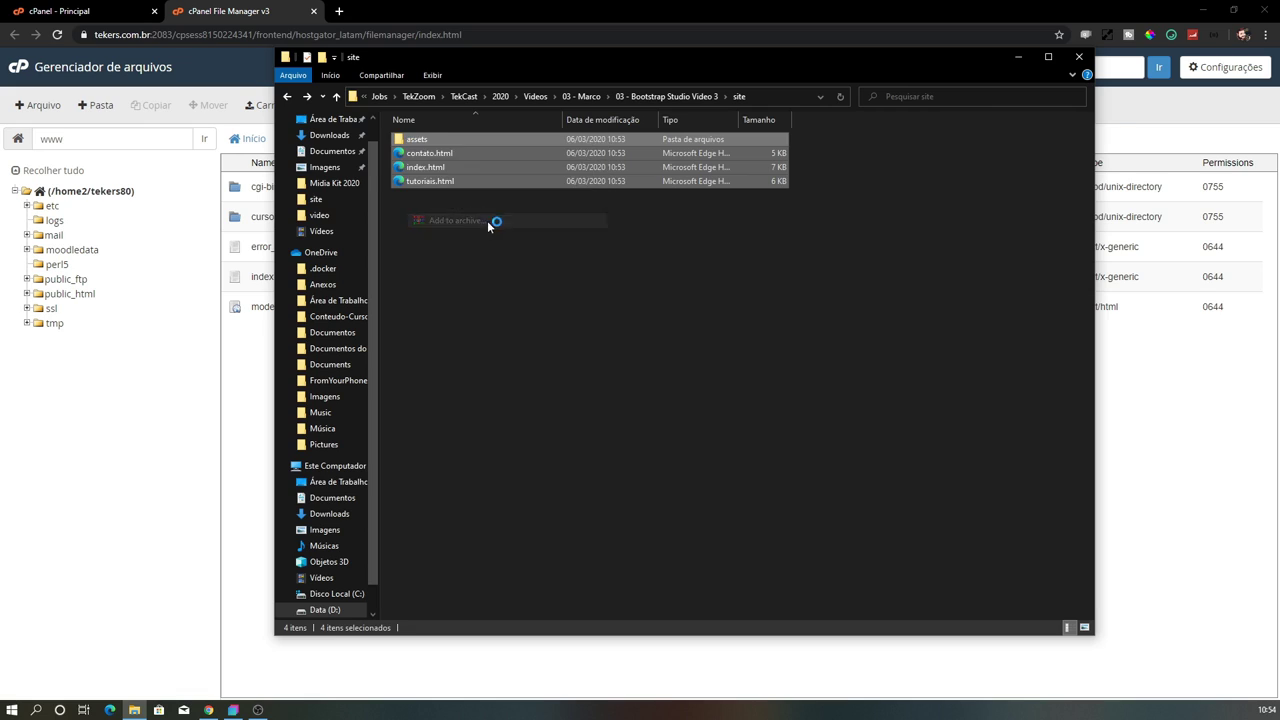
{"action": "left_click", "coordinate": [596, 340]}
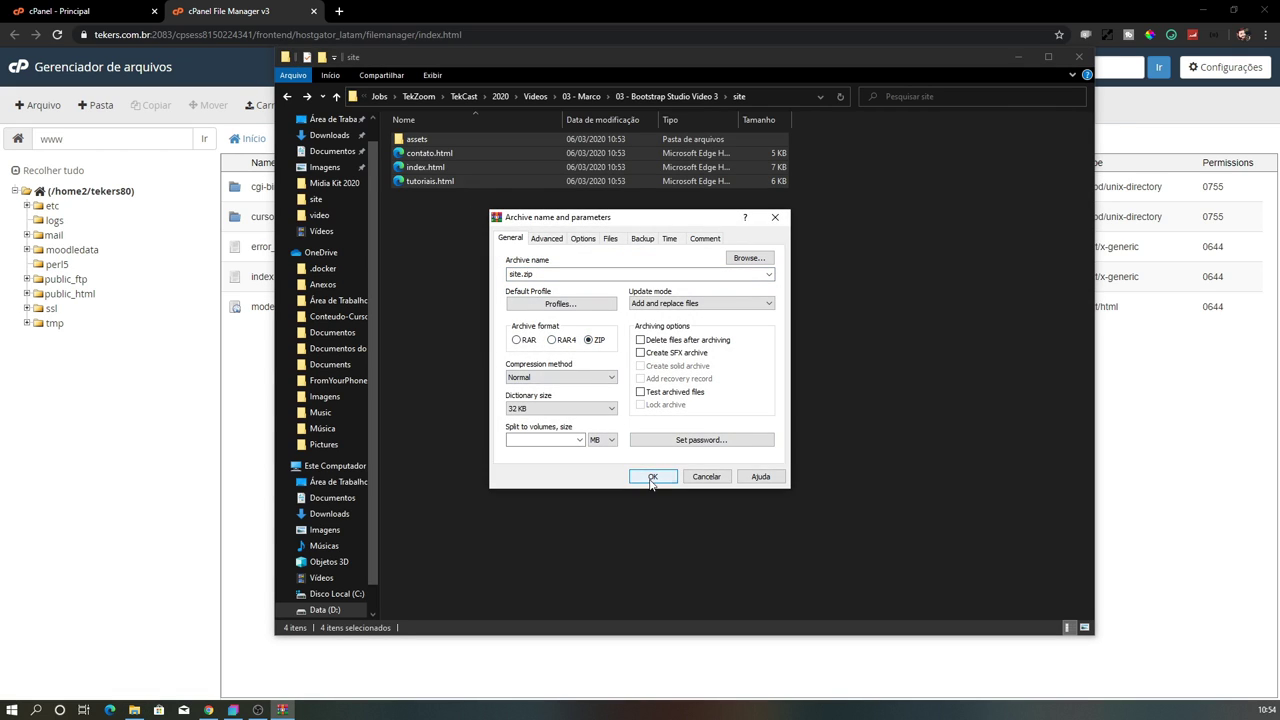
{"action": "left_click", "coordinate": [652, 476]}
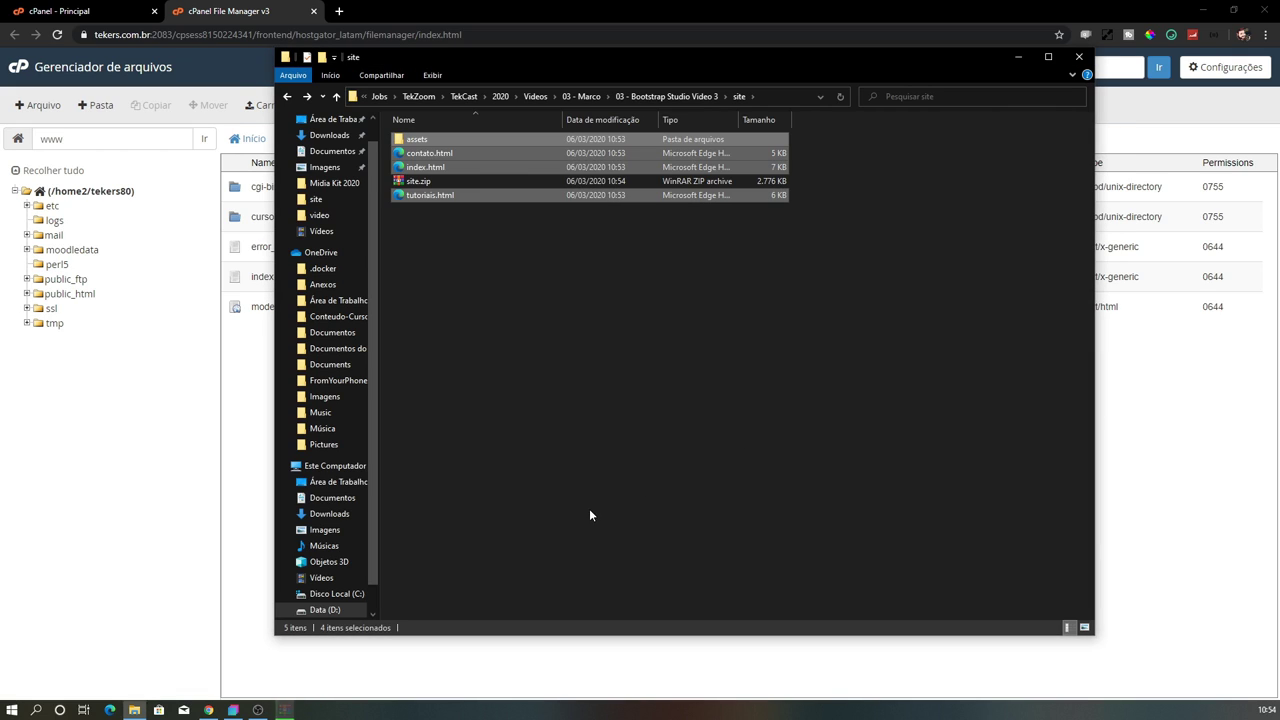
{"action": "left_click", "coordinate": [772, 100]}
{"action": "key", "text": "ctrl+c"}
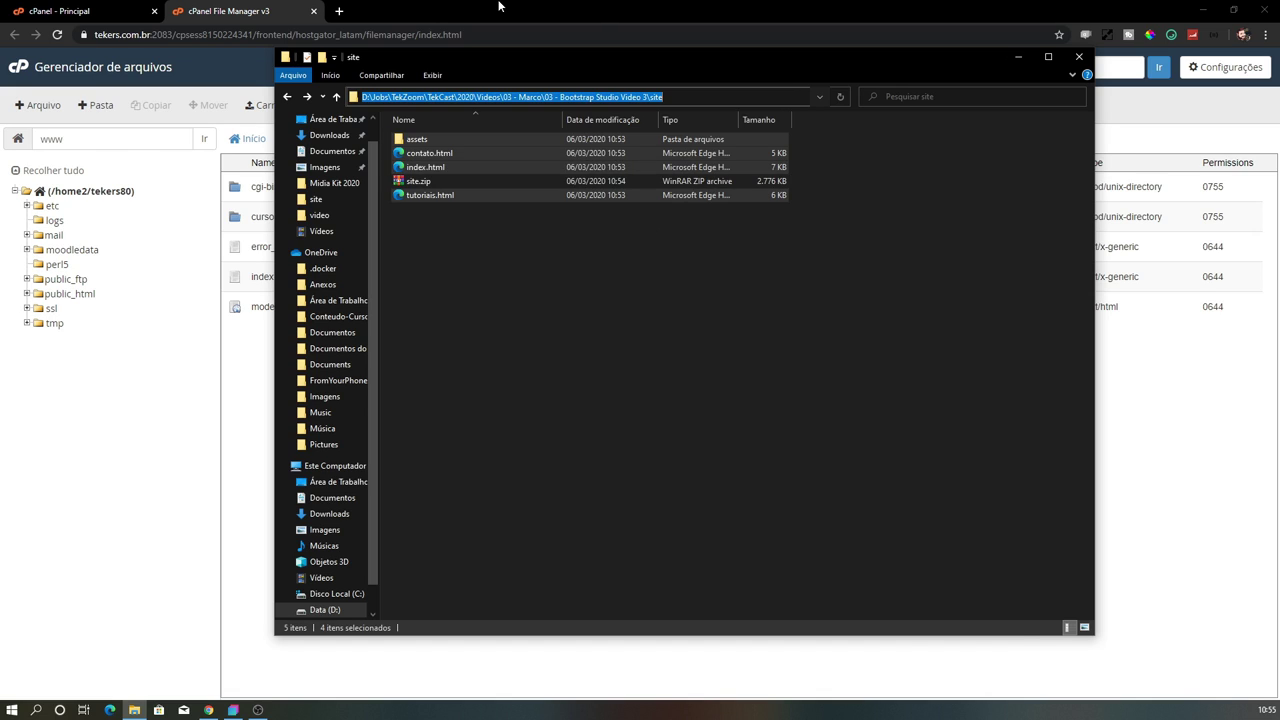
{"action": "left_click", "coordinate": [297, 12]}
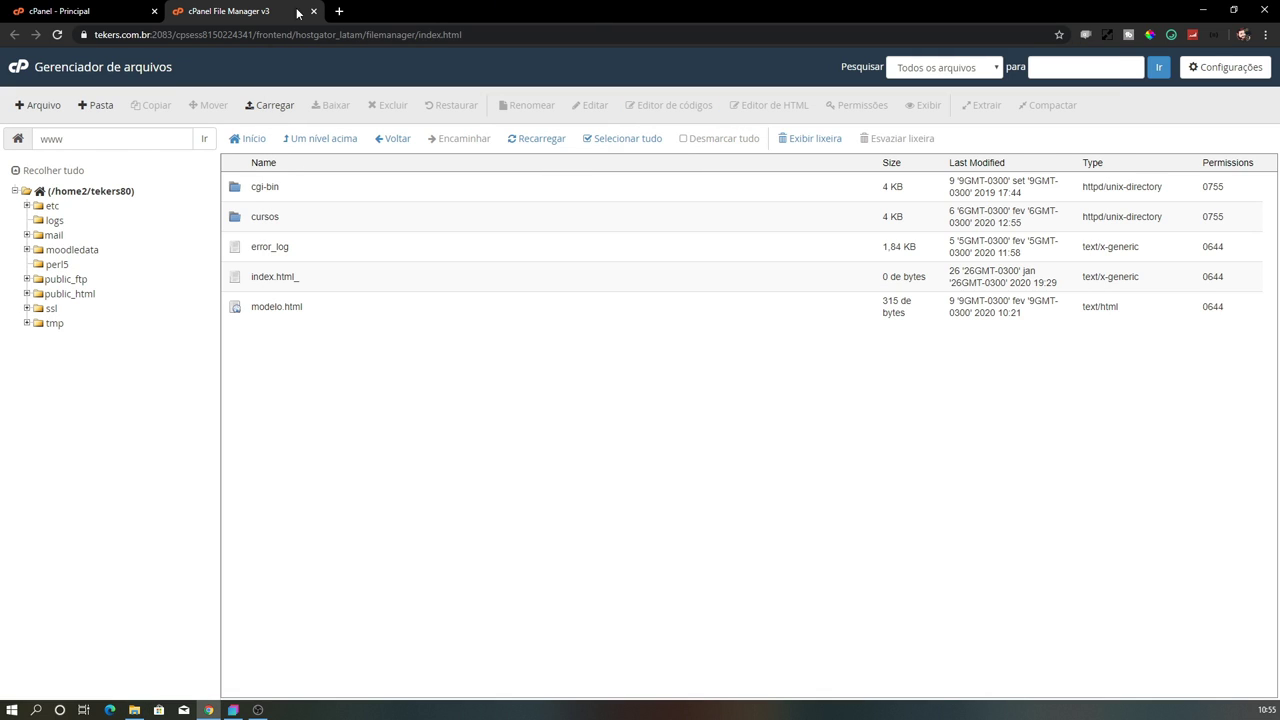
{"action": "left_click", "coordinate": [274, 105]}
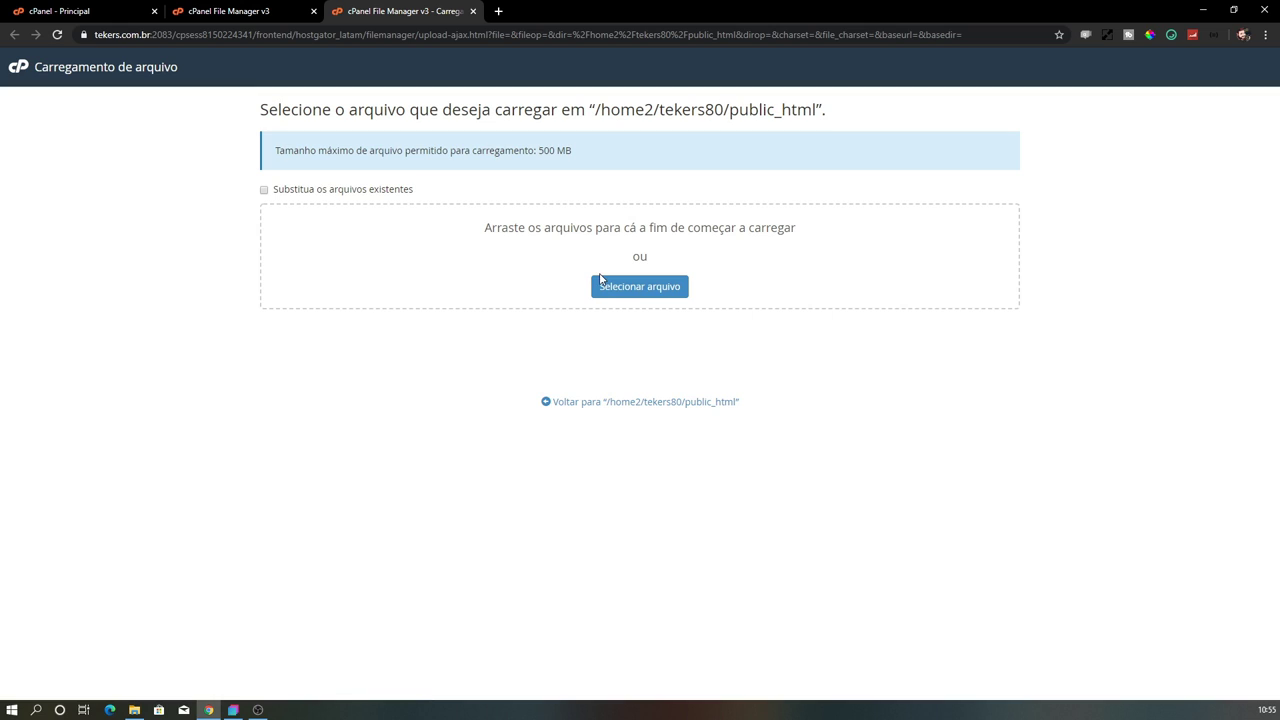
{"action": "left_click", "coordinate": [630, 290]}
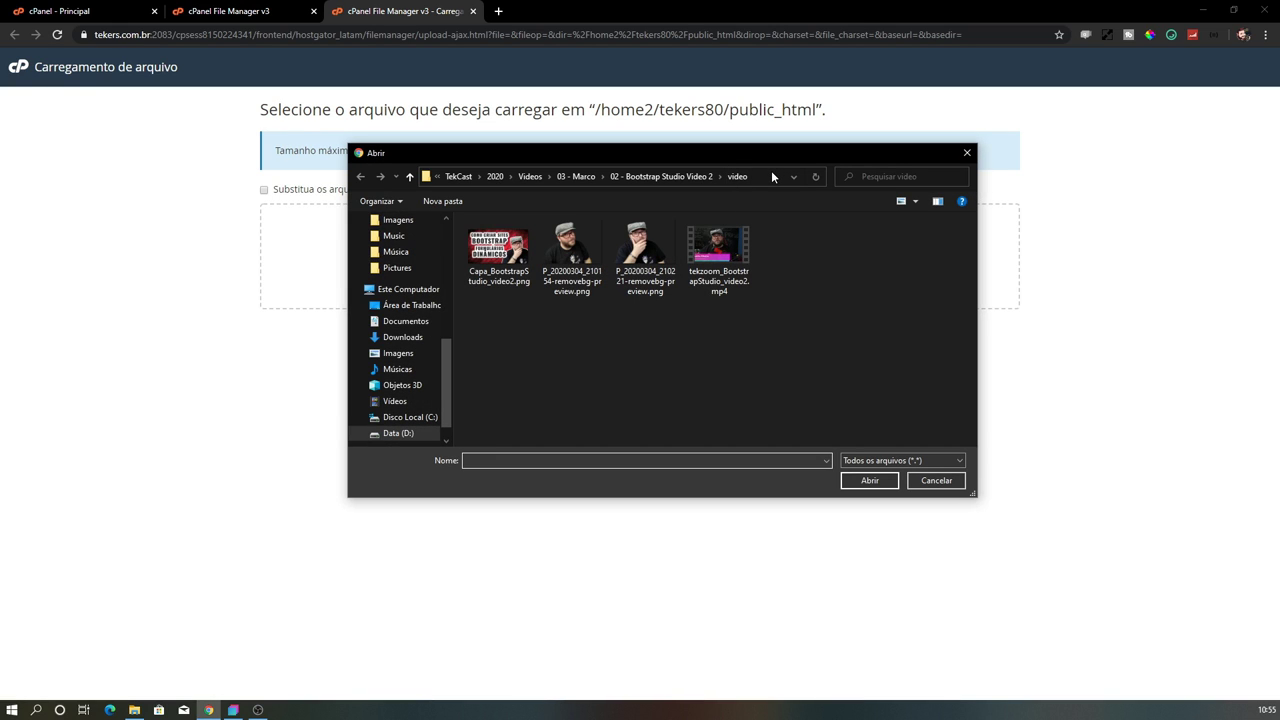
{"action": "left_click", "coordinate": [772, 176]}
{"action": "key", "text": "ctrl+v"}
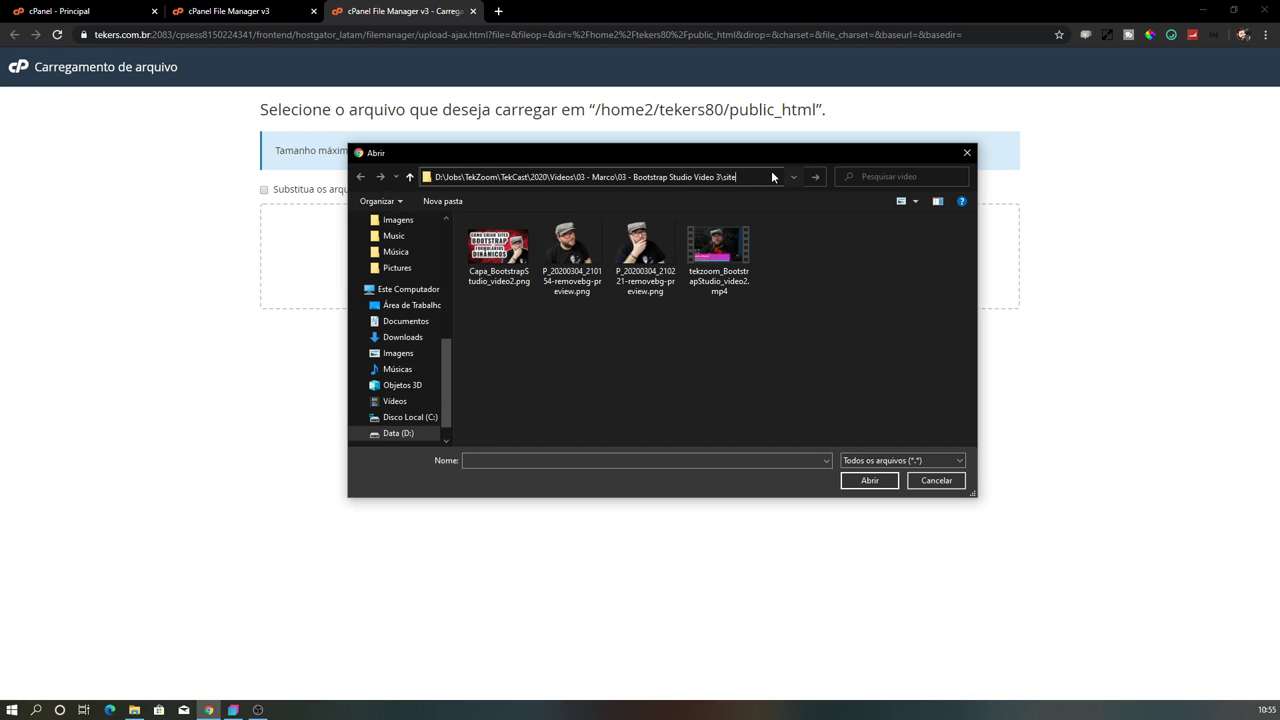
{"action": "key", "text": "Return"}
{"action": "double_click", "coordinate": [495, 282]}
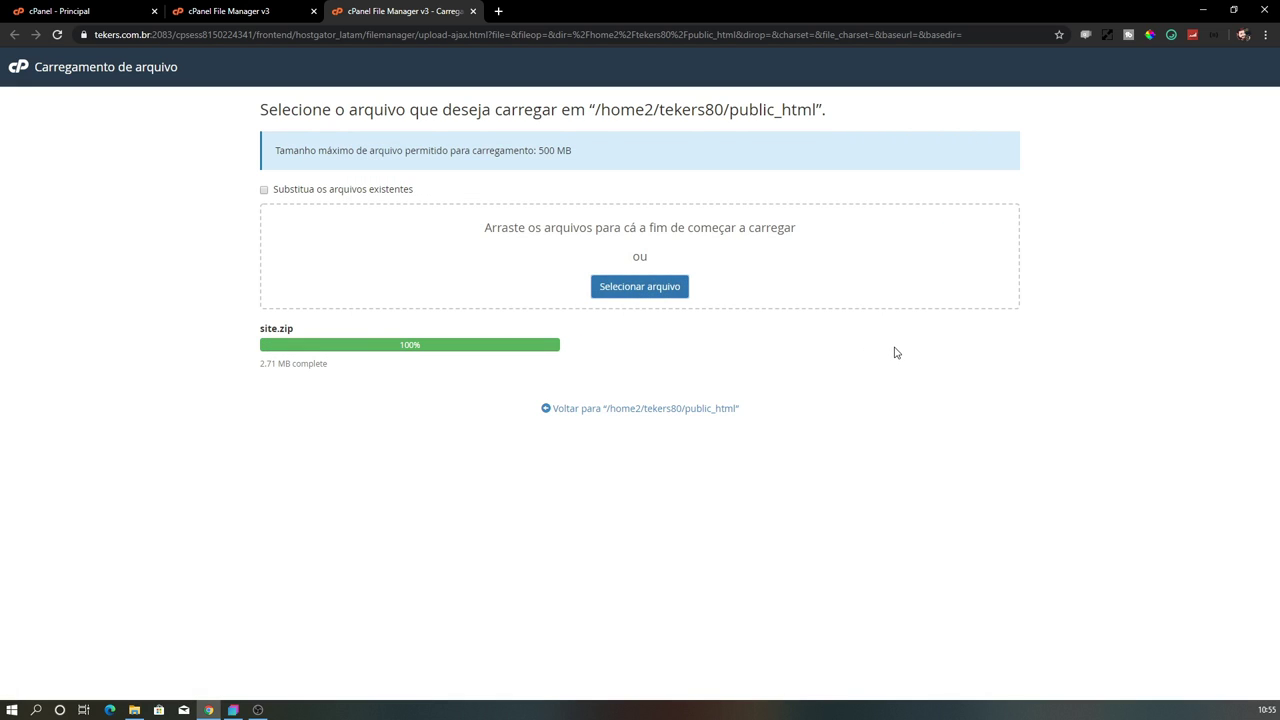
{"action": "left_click", "coordinate": [696, 412]}
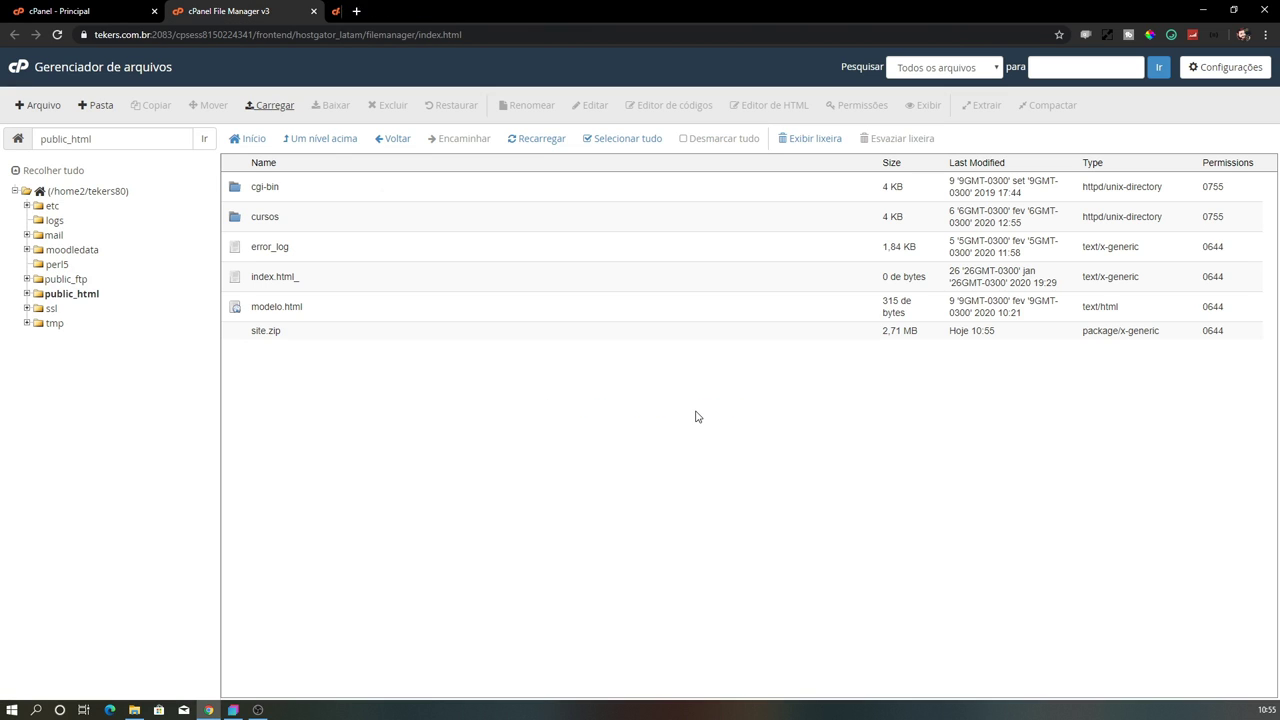
Extract site.zip into /public_html and dismiss the extraction results.
{"action": "left_click", "coordinate": [232, 338]}
{"action": "left_click", "coordinate": [234, 341]}
{"action": "left_click", "coordinate": [234, 341]}
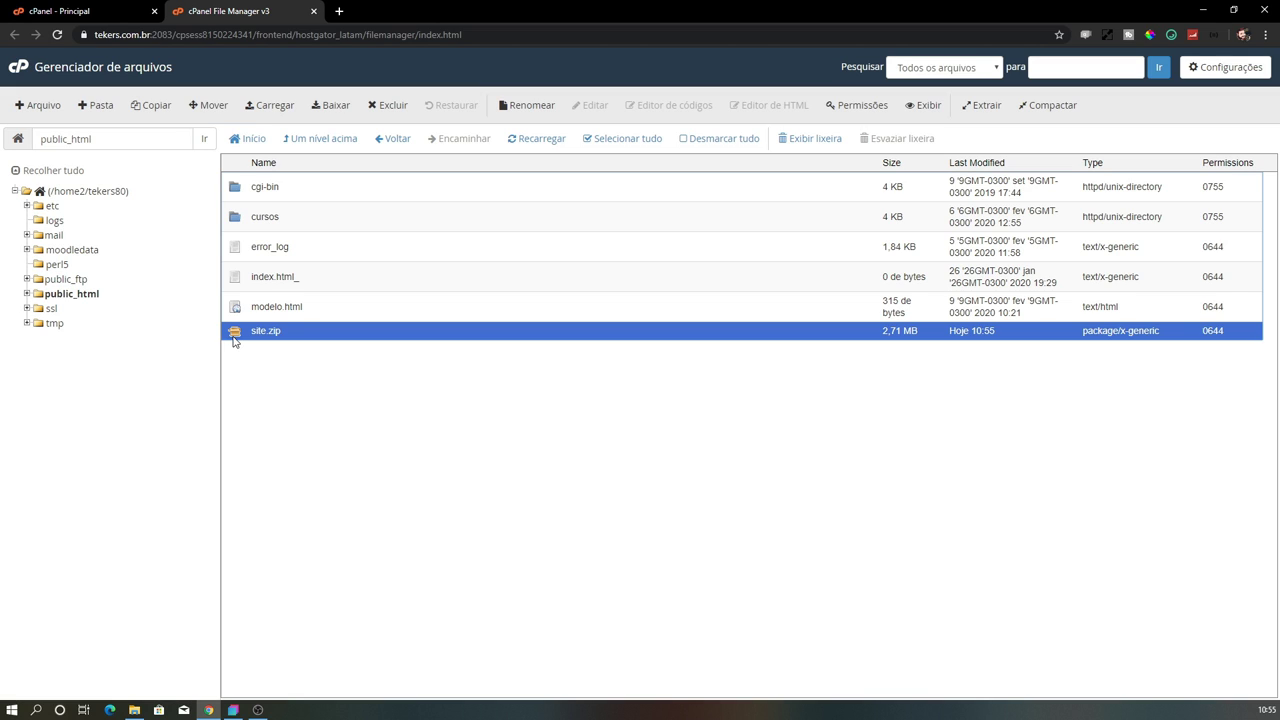
{"action": "left_click", "coordinate": [982, 108]}
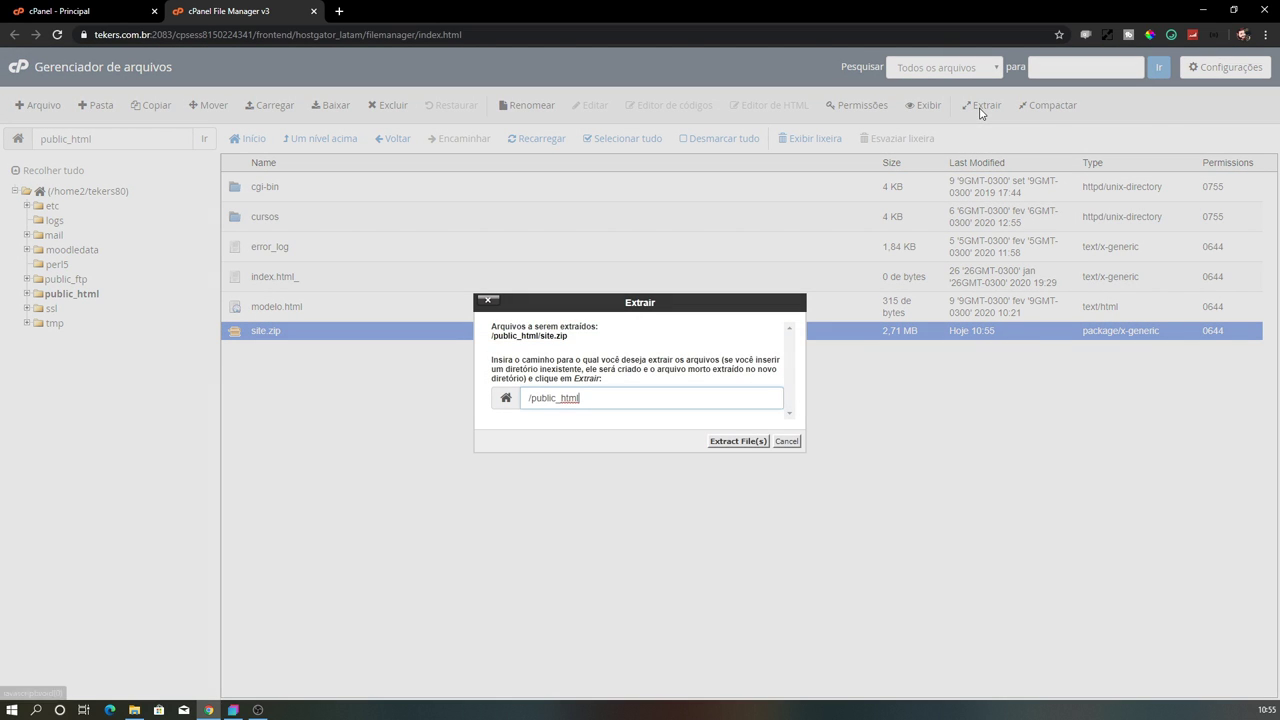
{"action": "left_click", "coordinate": [740, 441]}
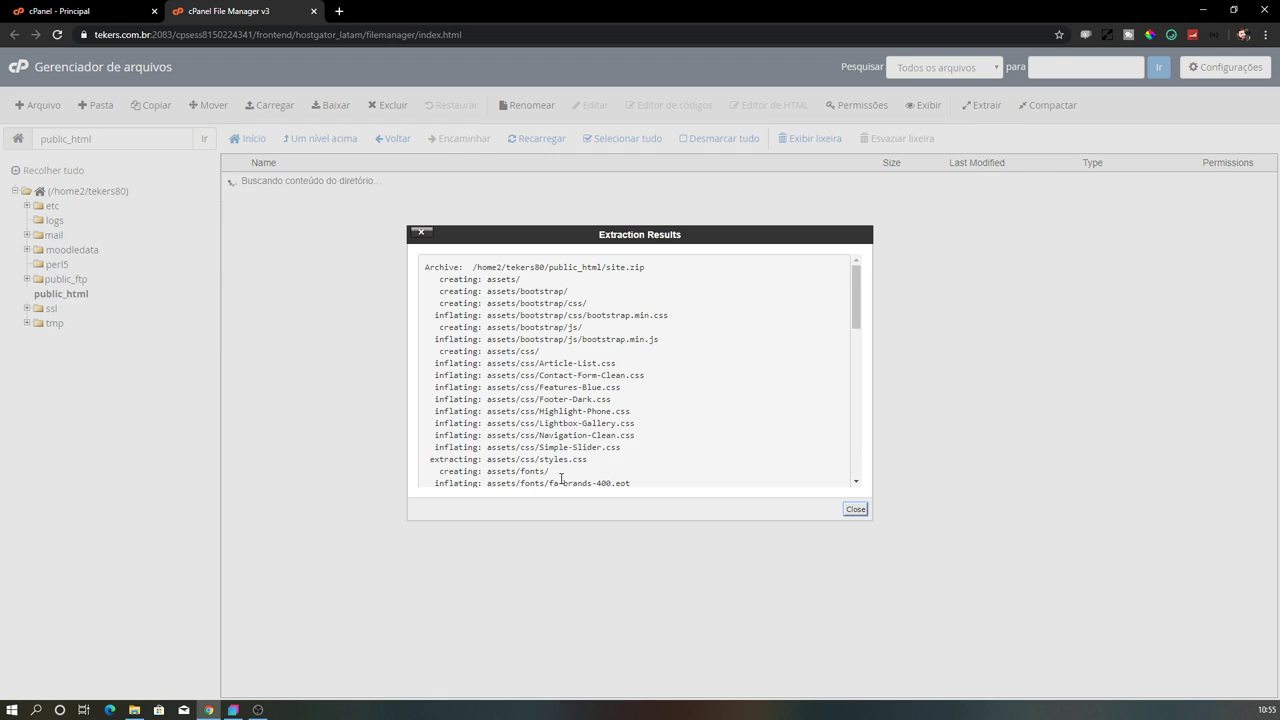
{"action": "left_click", "coordinate": [856, 510]}
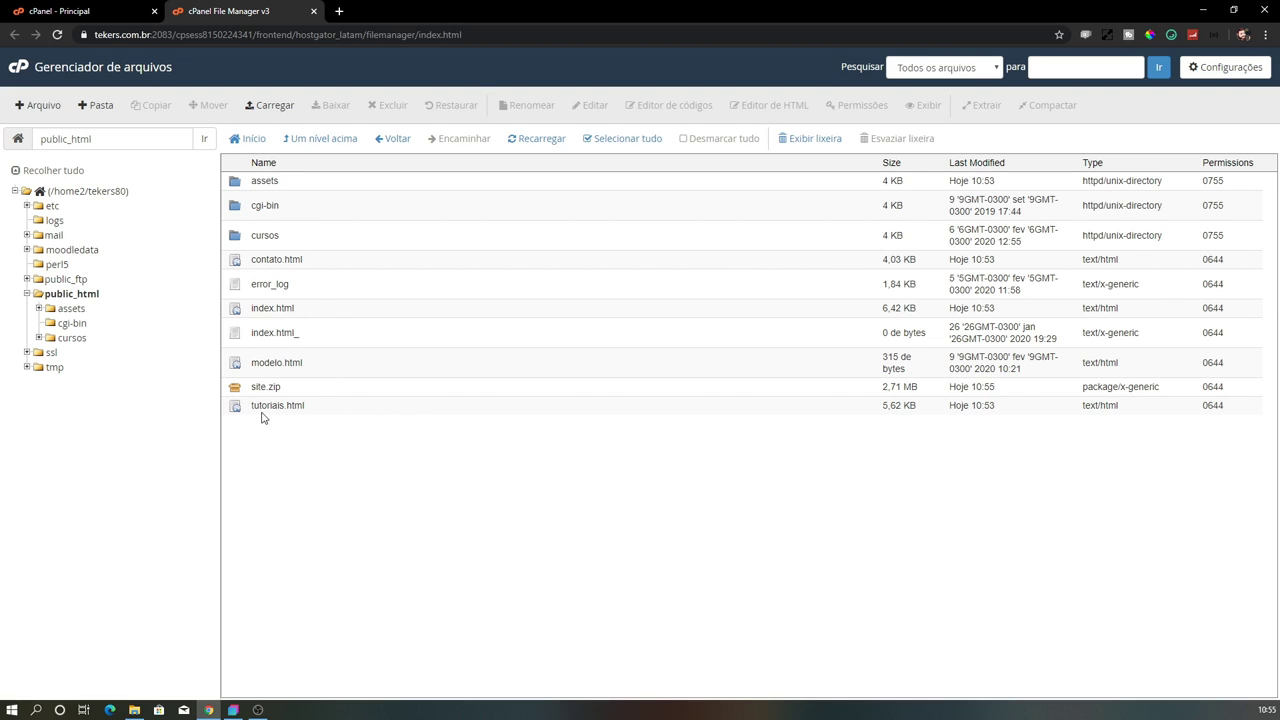
Open tekers.com.br in a new browser tab and look over the published home page.
{"action": "left_click", "coordinate": [336, 10]}
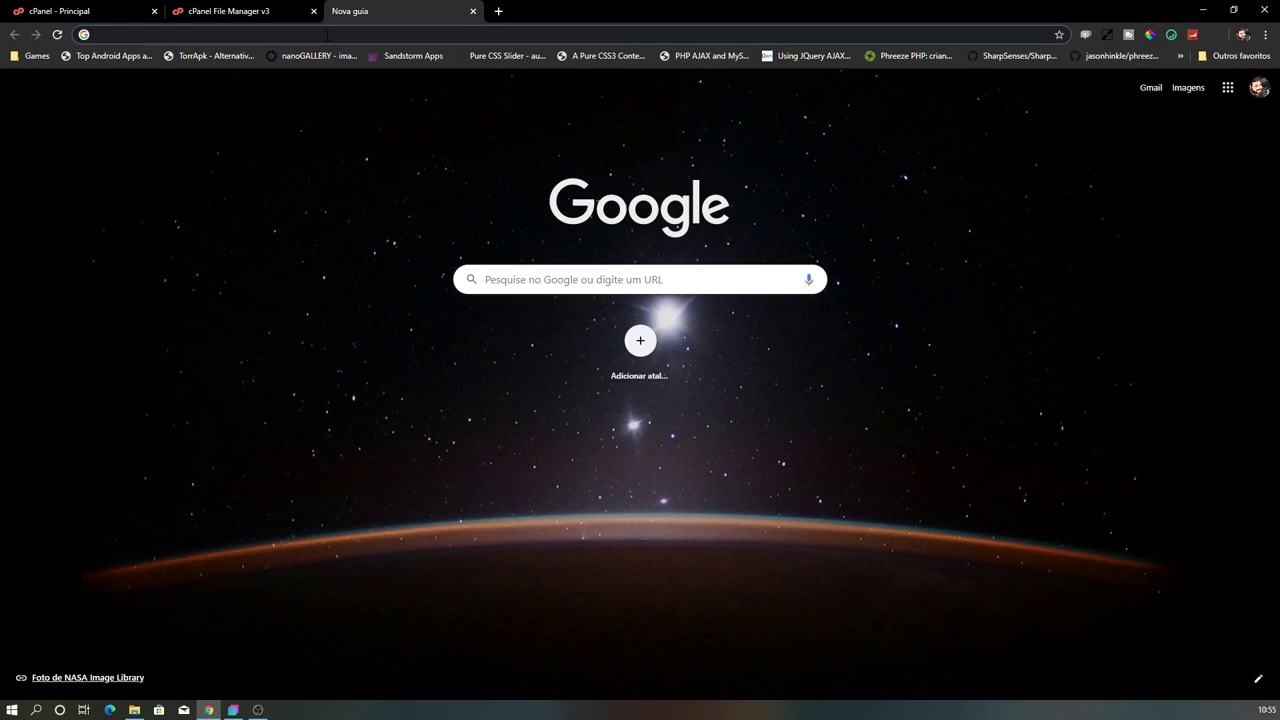
{"action": "type", "text": "tekers.com.br"}
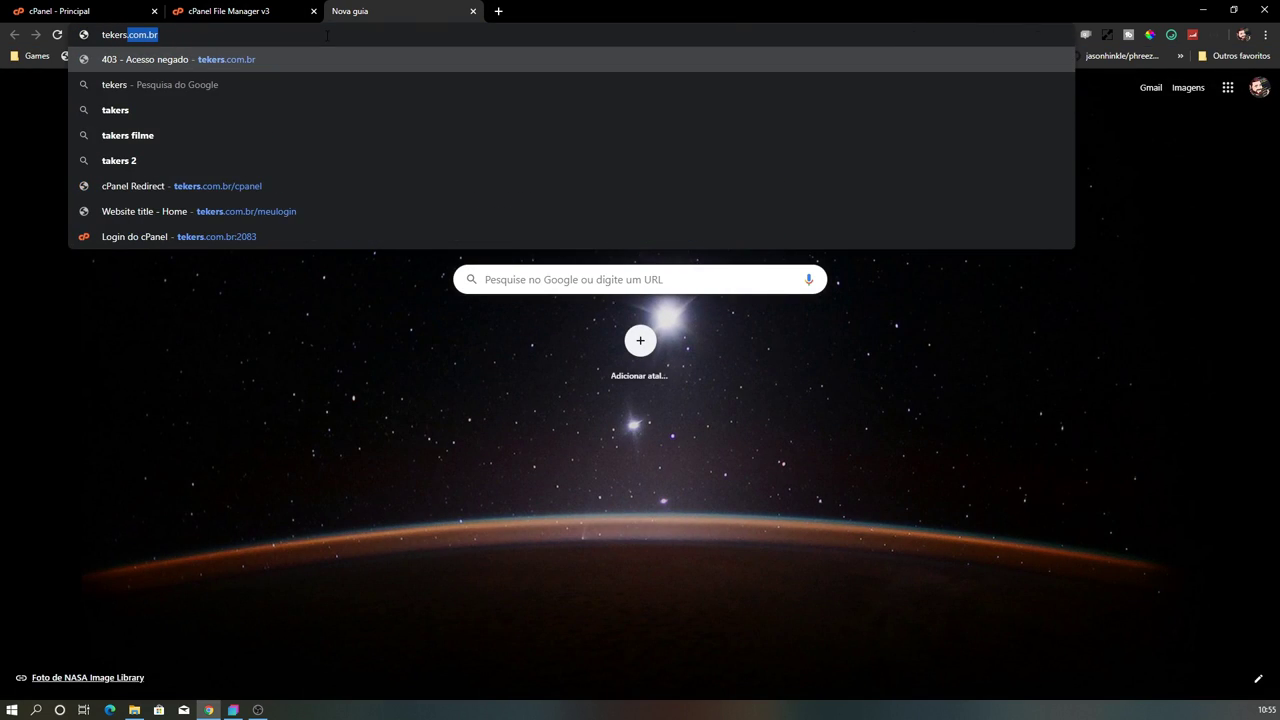
{"action": "key", "text": "Return"}
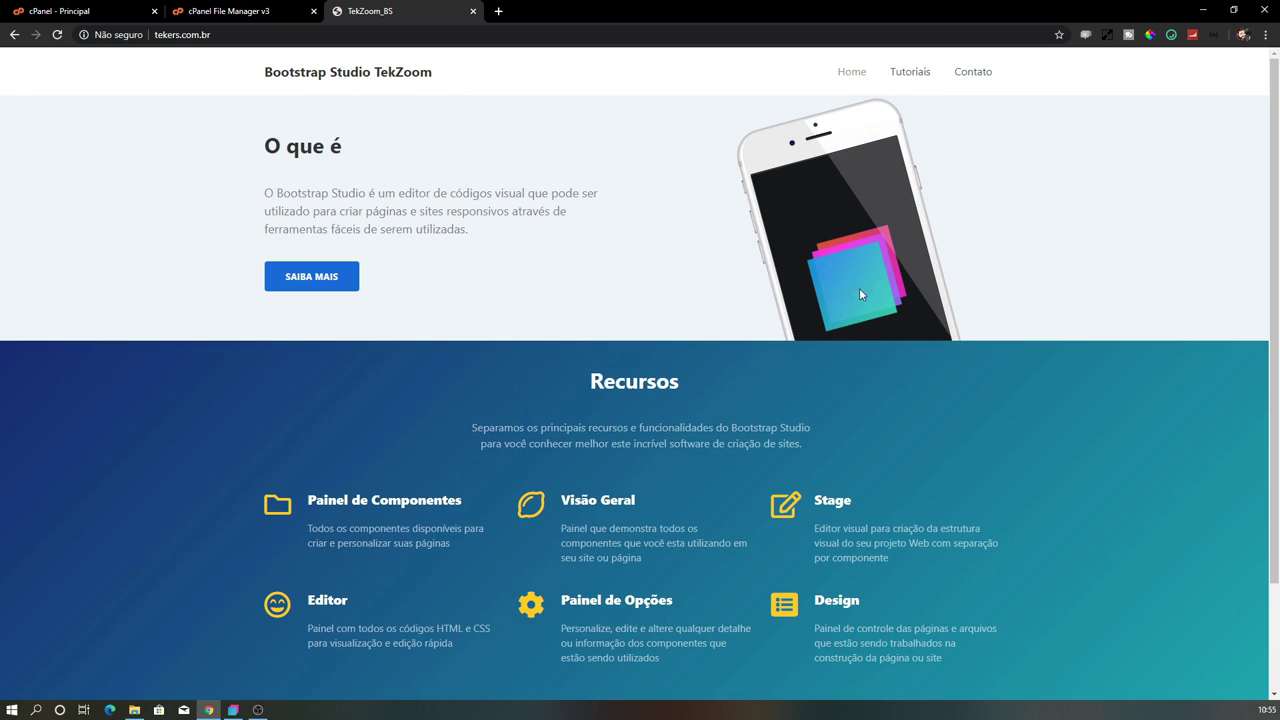
{"action": "scroll", "coordinate": [780, 338], "scroll_direction": "down", "scroll_amount": 3}
{"action": "scroll", "coordinate": [780, 338], "scroll_direction": "up", "scroll_amount": 3}
Test the Tutoriais page with its first two video links, and the Contato and Home links of the published site.
{"action": "left_click", "coordinate": [911, 75]}
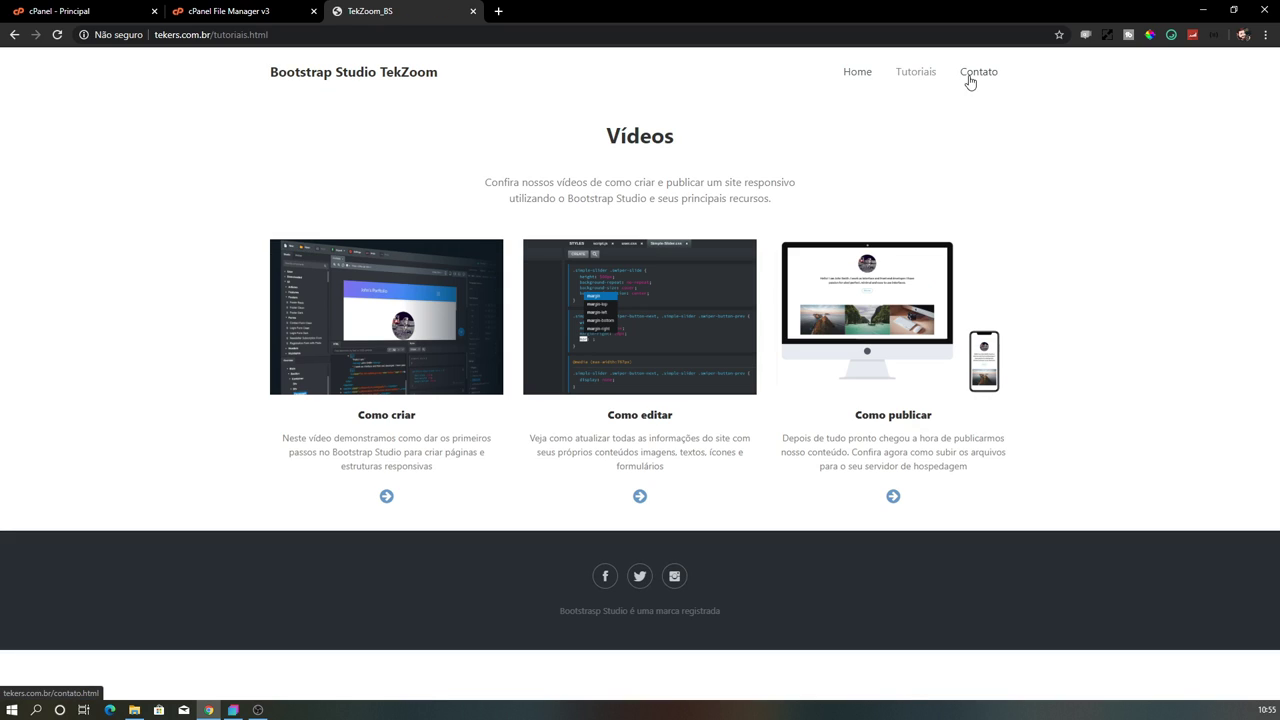
{"action": "left_click", "coordinate": [455, 307]}
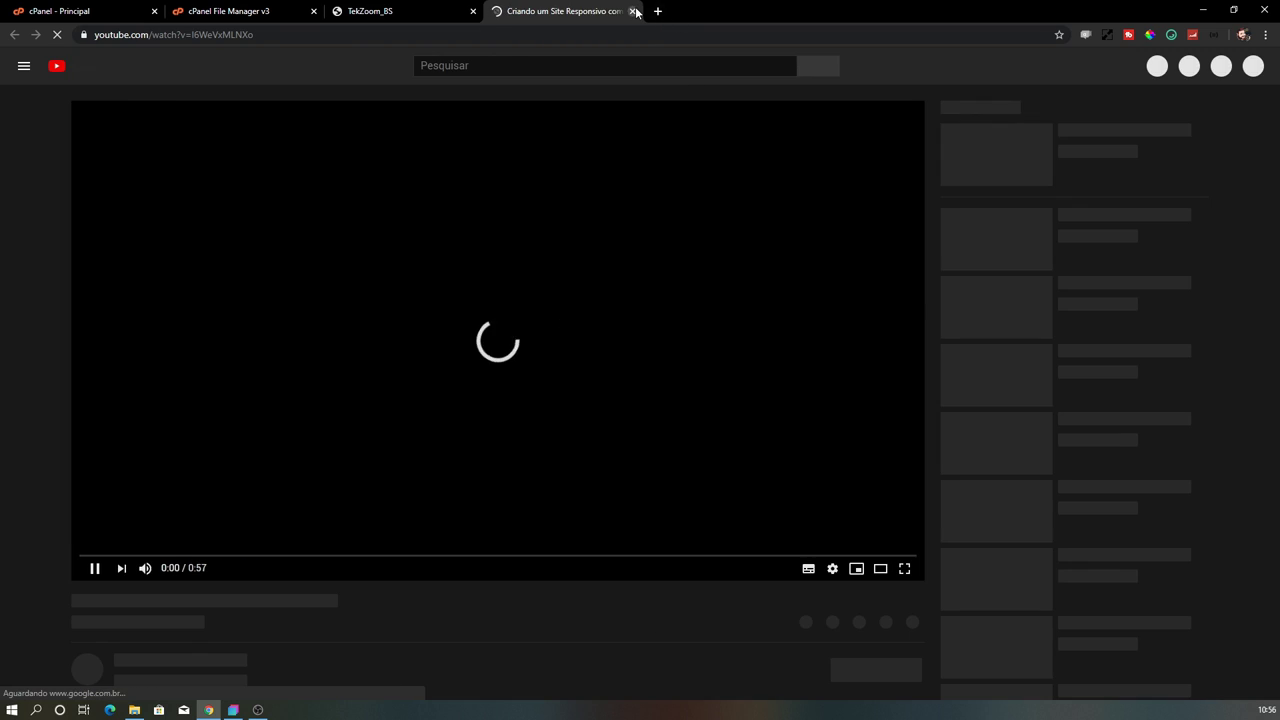
{"action": "left_click", "coordinate": [632, 11]}
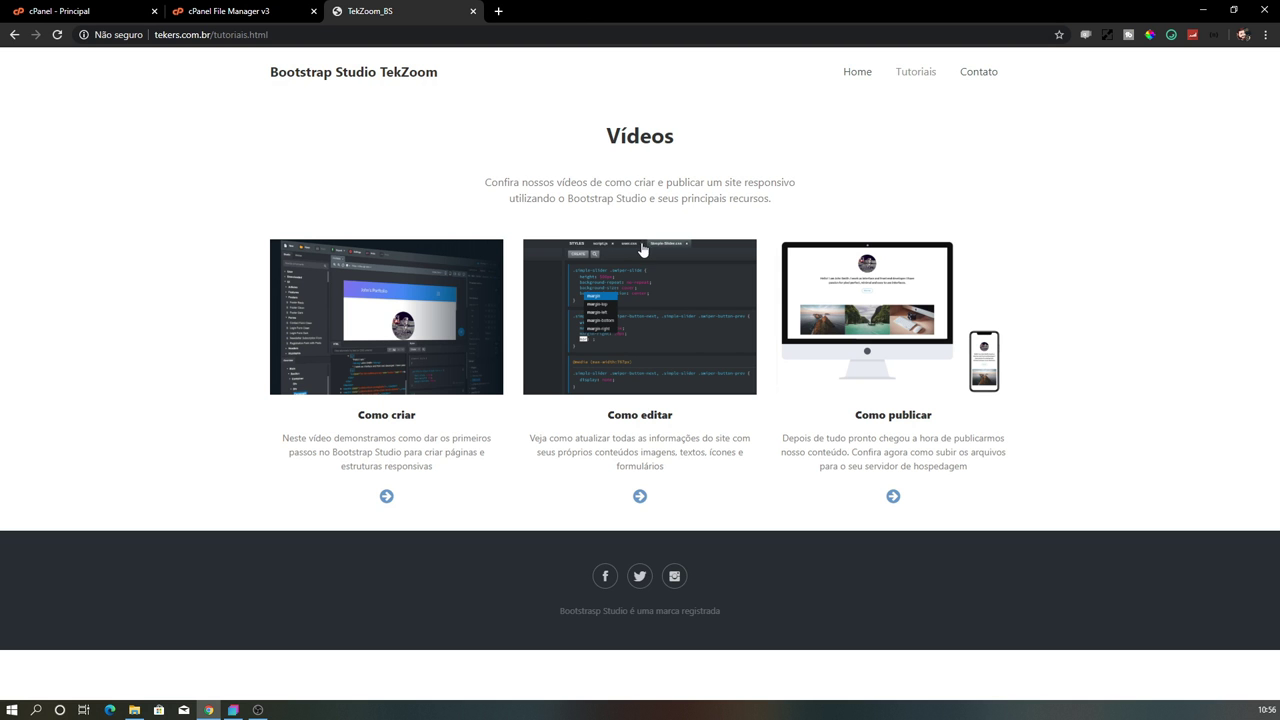
{"action": "left_click", "coordinate": [643, 249]}
{"action": "left_click", "coordinate": [632, 11]}
{"action": "left_click", "coordinate": [978, 73]}
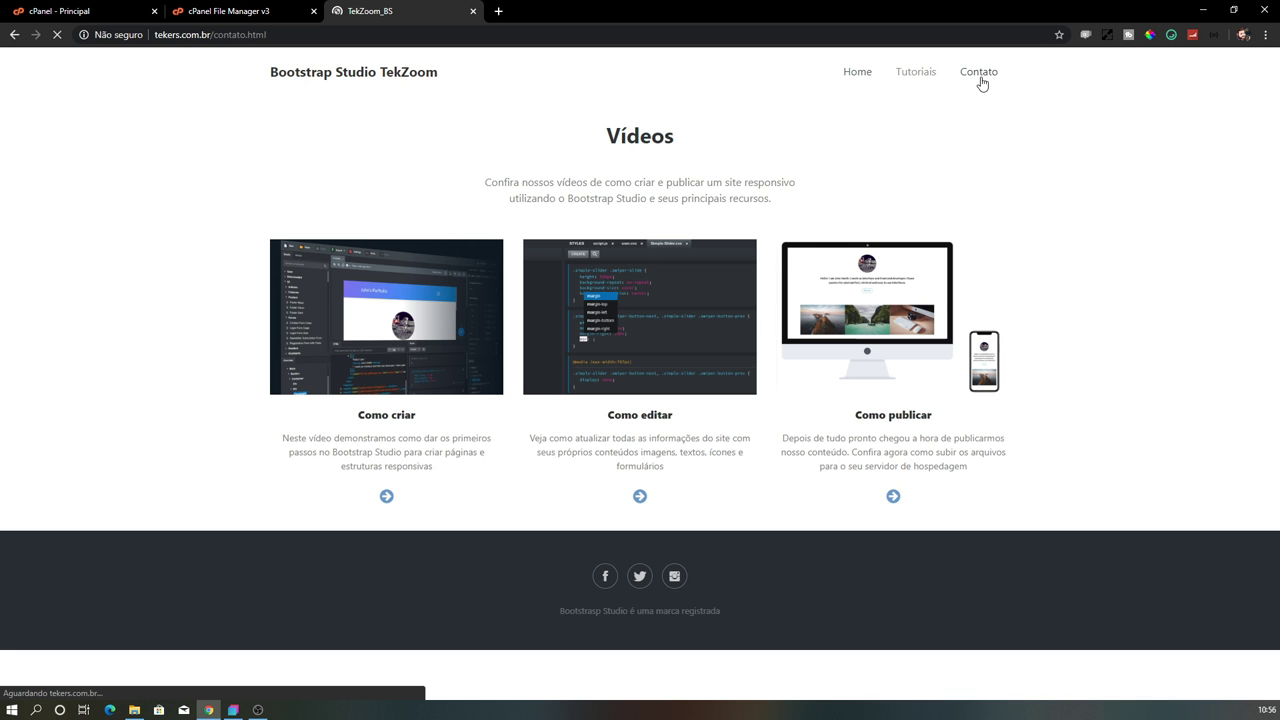
{"action": "left_click", "coordinate": [849, 74]}
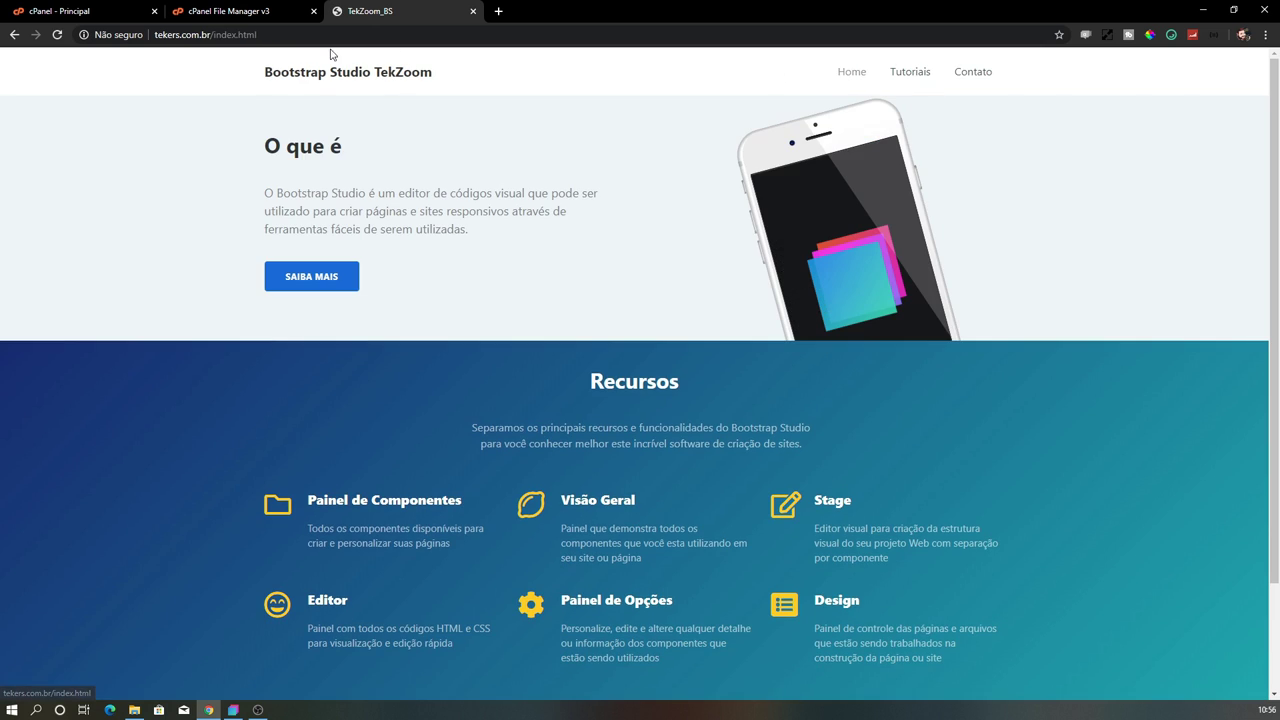
Highlight the tekers.com.br domain within the home page's address.
{"action": "left_click", "coordinate": [175, 36]}
{"action": "left_click", "coordinate": [213, 35]}
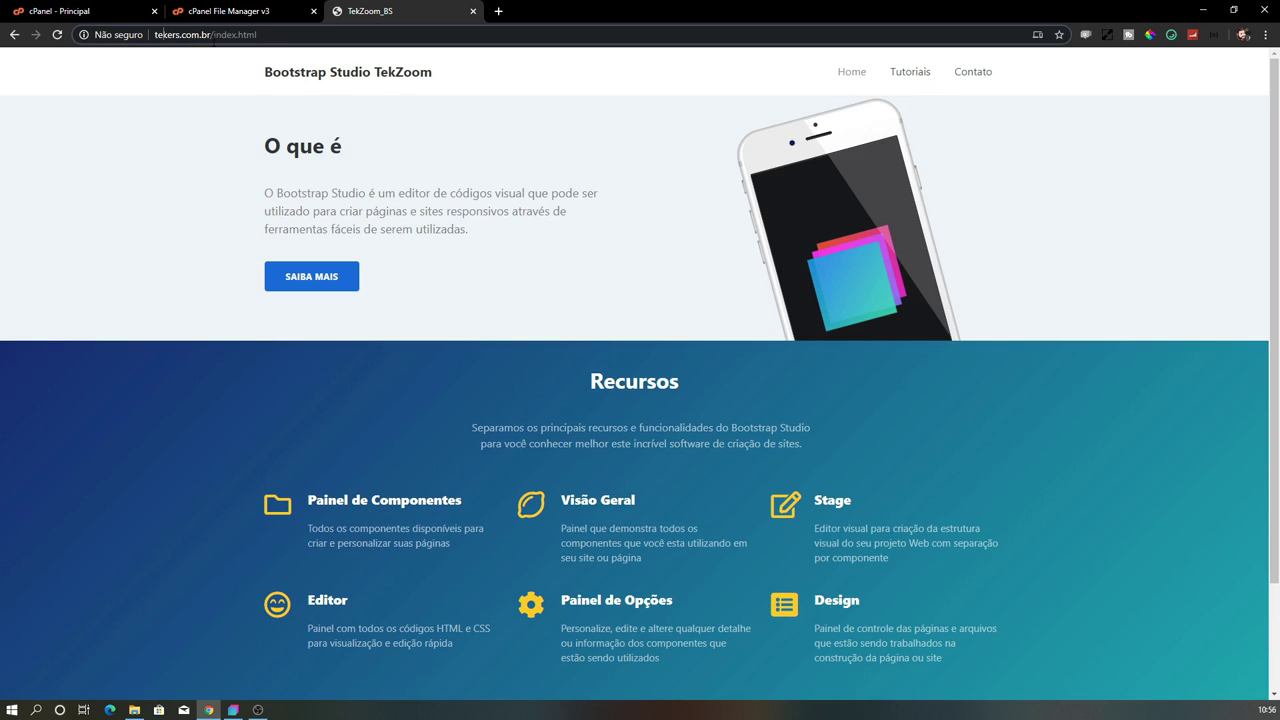
{"action": "left_click_drag", "start_coordinate": [210, 35], "coordinate": [154, 35]}
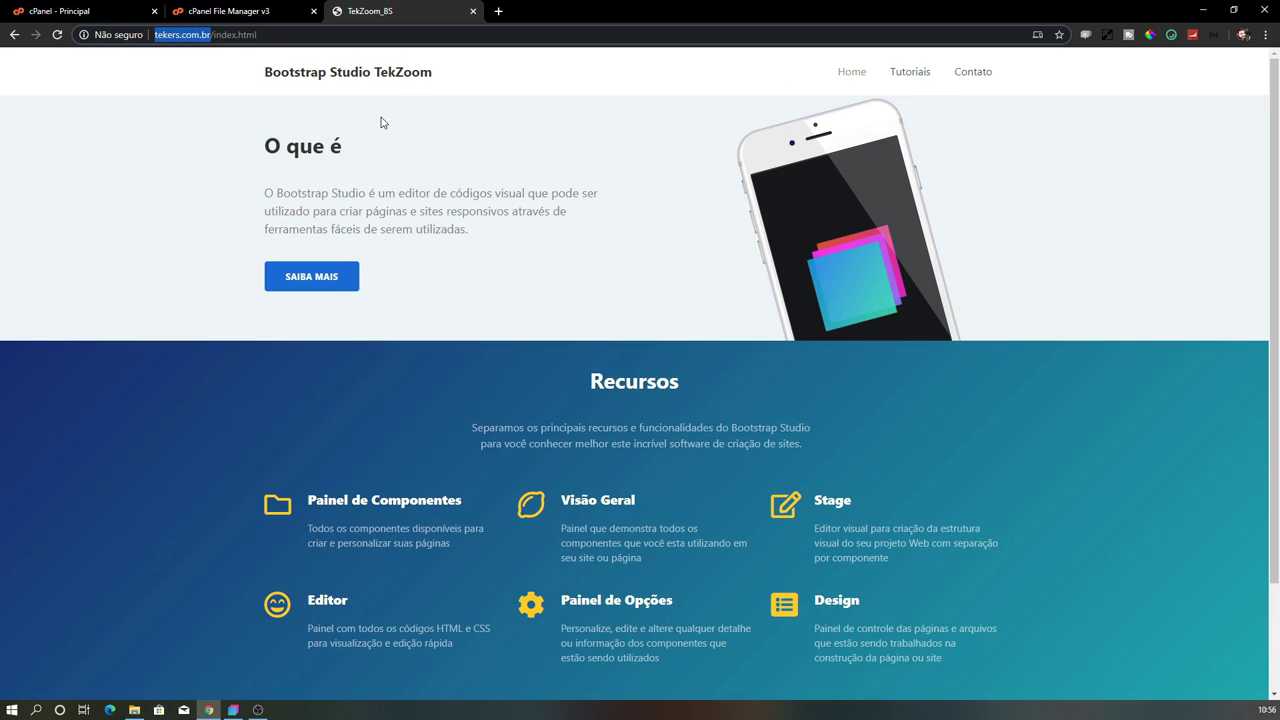